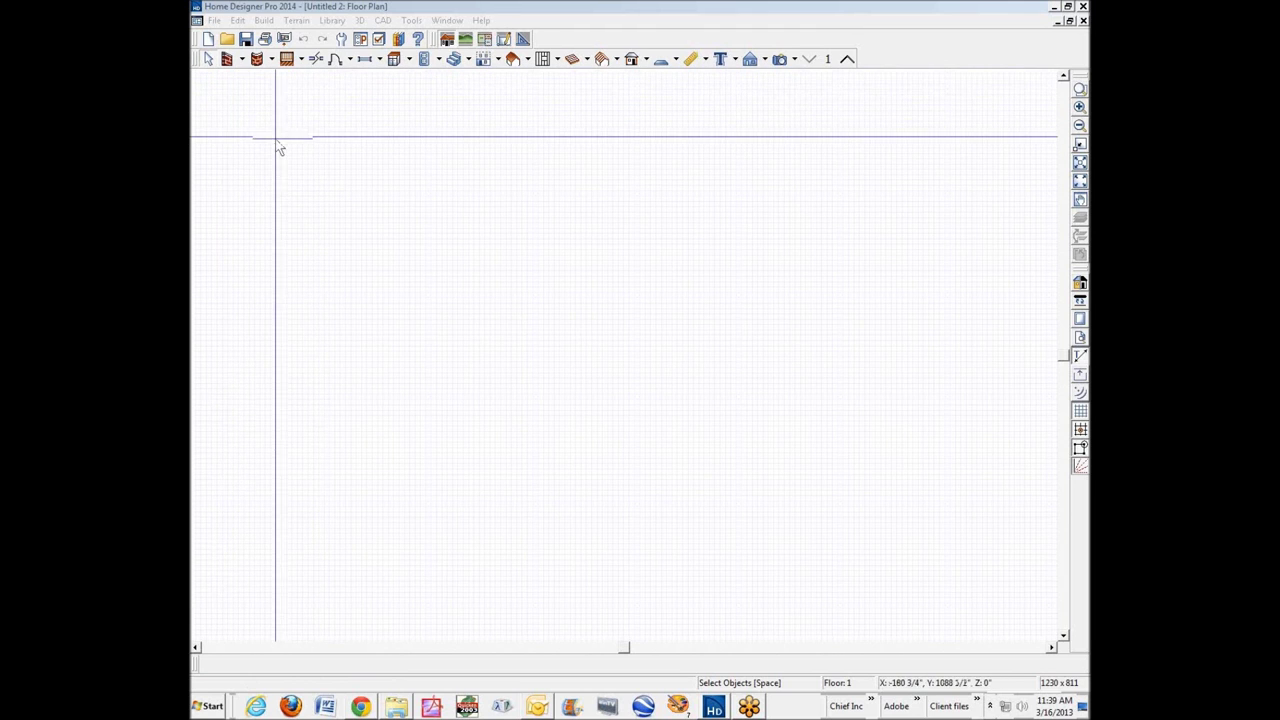
# Draw straight exterior walls forming a closed rectangular room on the floor plan
pyautogui.click(241, 60)
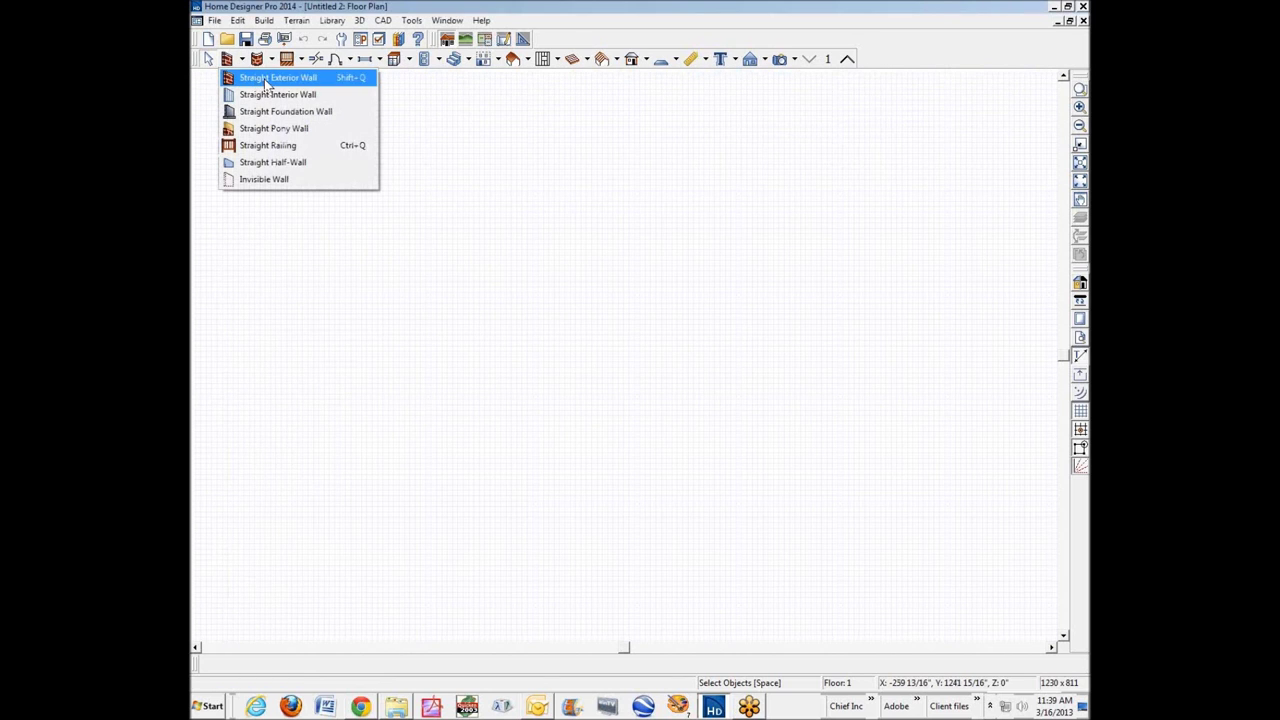
pyautogui.click(262, 79)
pyautogui.moveTo(403, 268)
pyautogui.mouseDown()
pyautogui.moveTo(640, 257)
pyautogui.moveTo(643, 404)
pyautogui.moveTo(397, 400)
pyautogui.moveTo(409, 391)
pyautogui.moveTo(420, 270)
pyautogui.mouseUp()
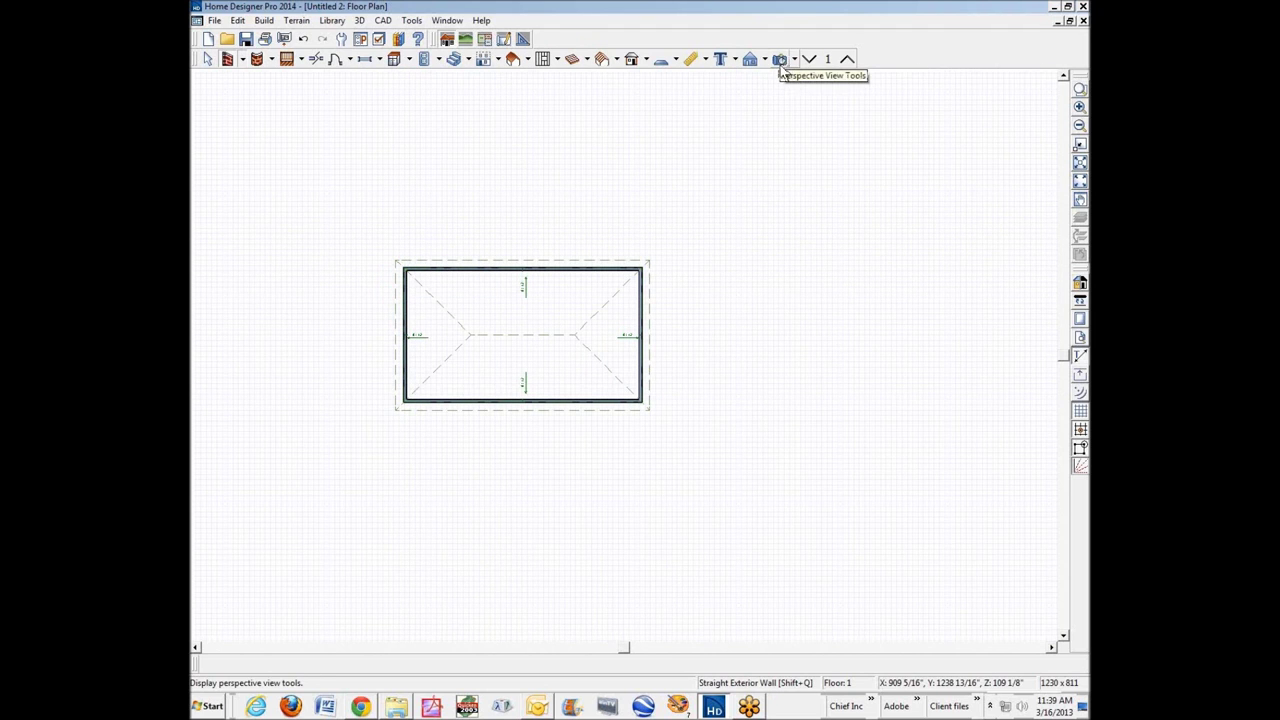
# Calculate the materials list for all floors, check the 4'x8' drywall wall board entries, then discard it
pyautogui.click(420, 22)
pyautogui.moveTo(459, 96)
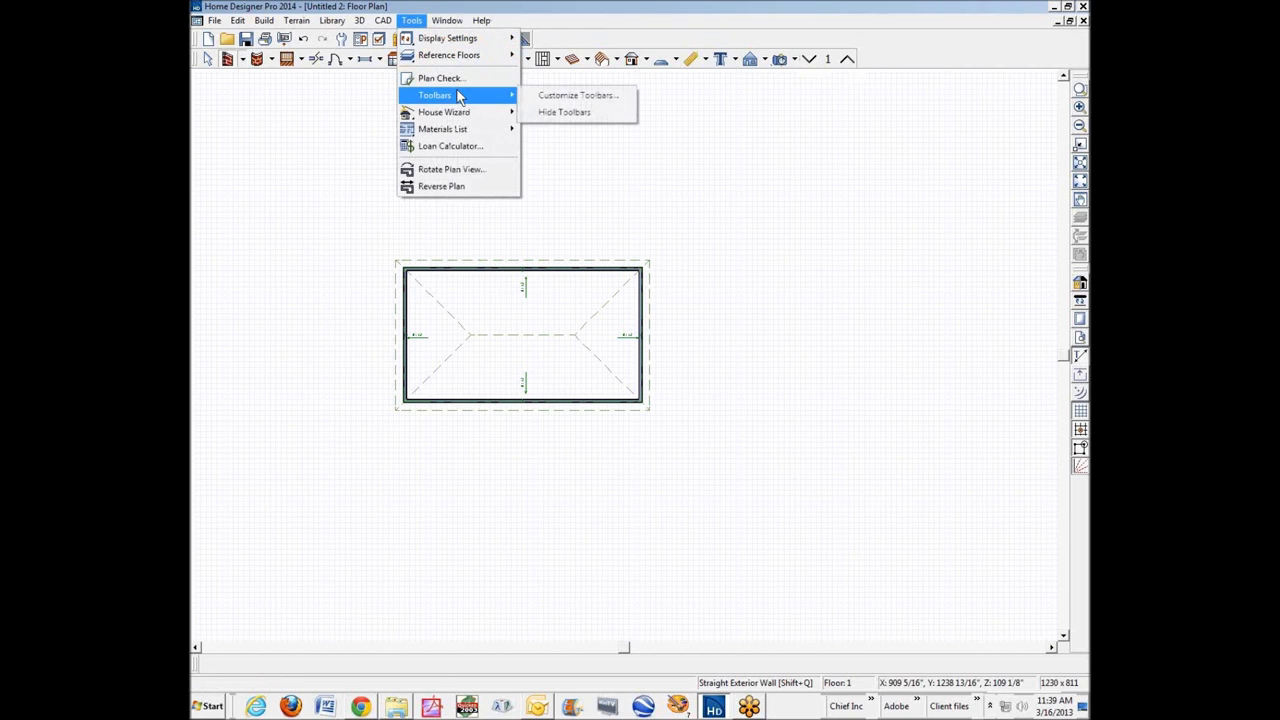
pyautogui.moveTo(463, 131)
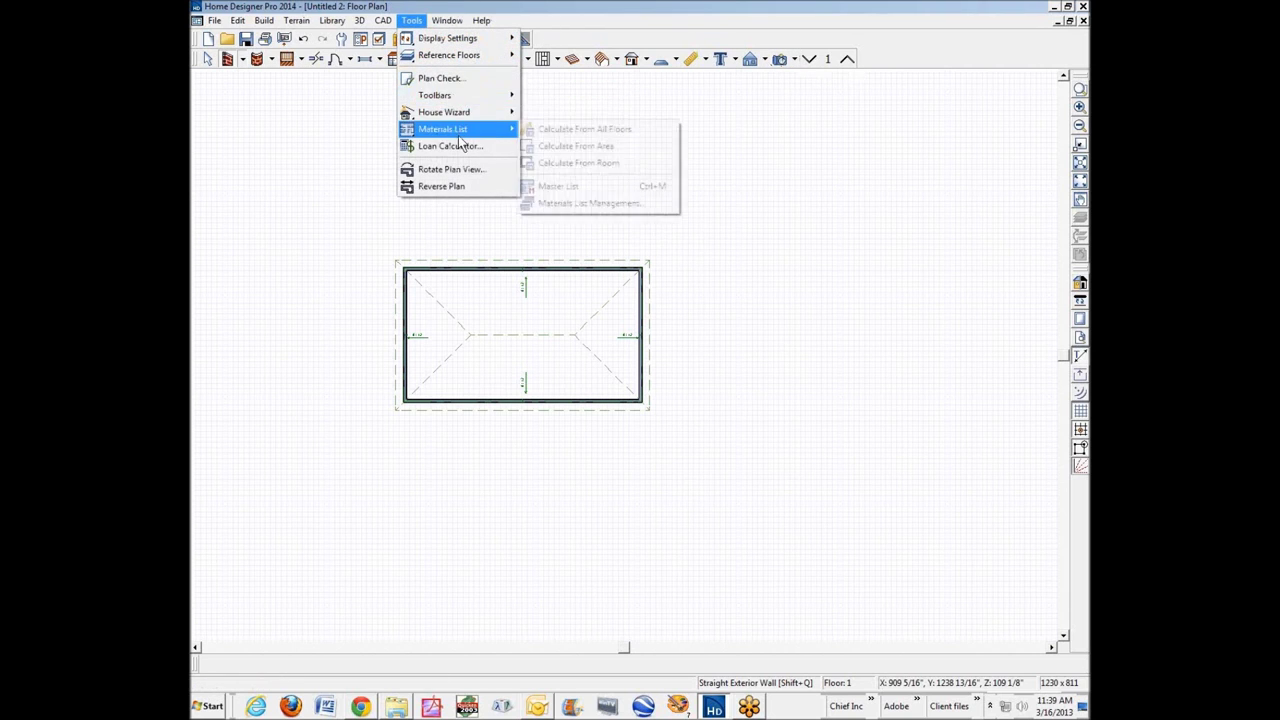
pyautogui.click(597, 133)
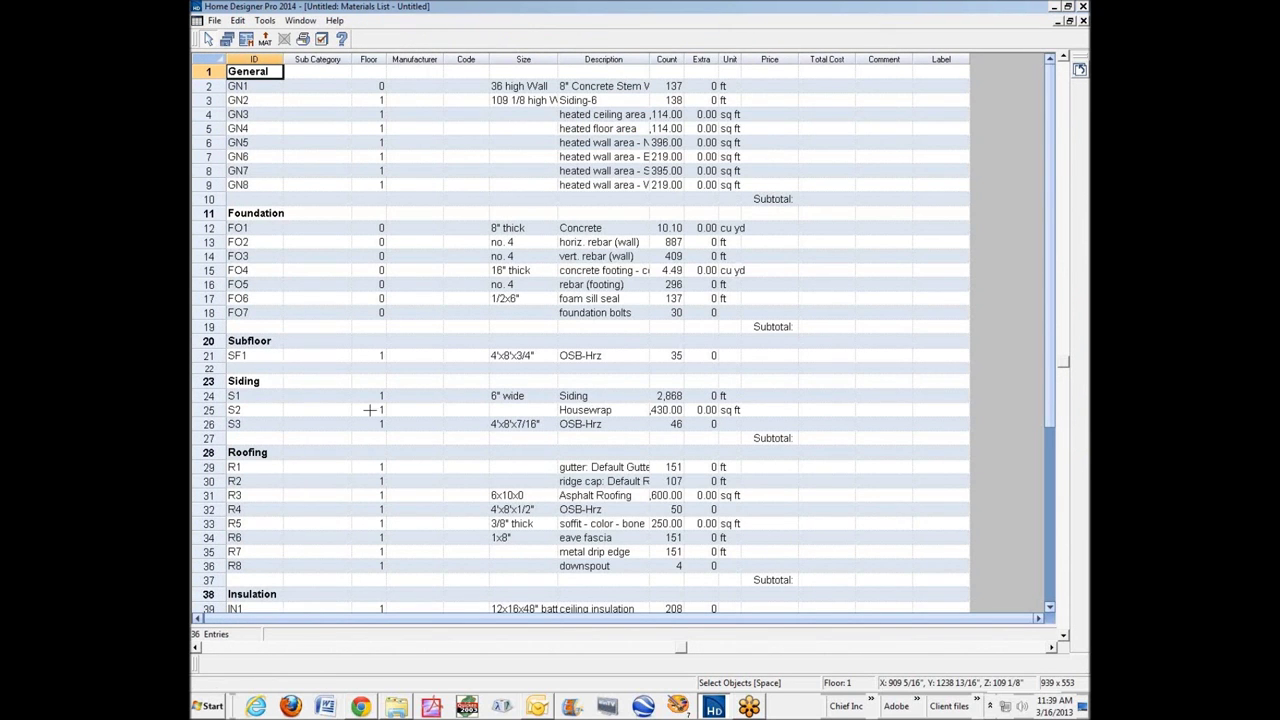
pyautogui.scroll(-6, 387, 430)
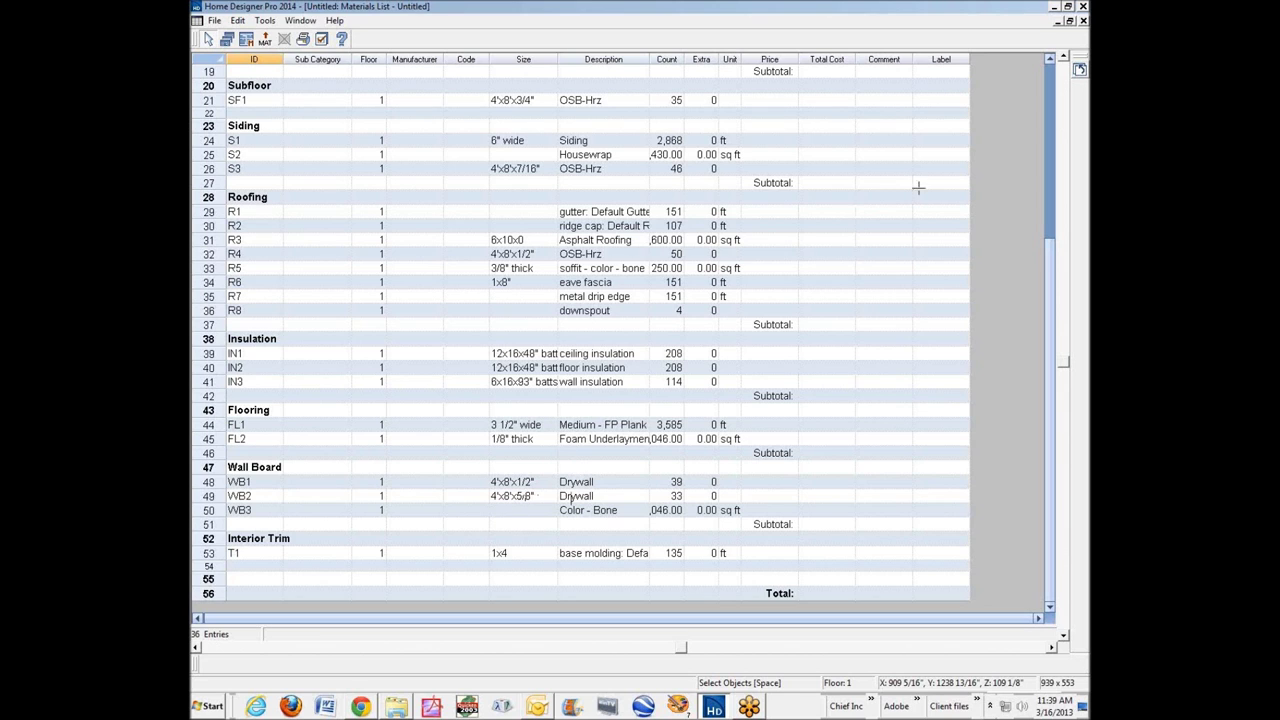
pyautogui.click(1083, 21)
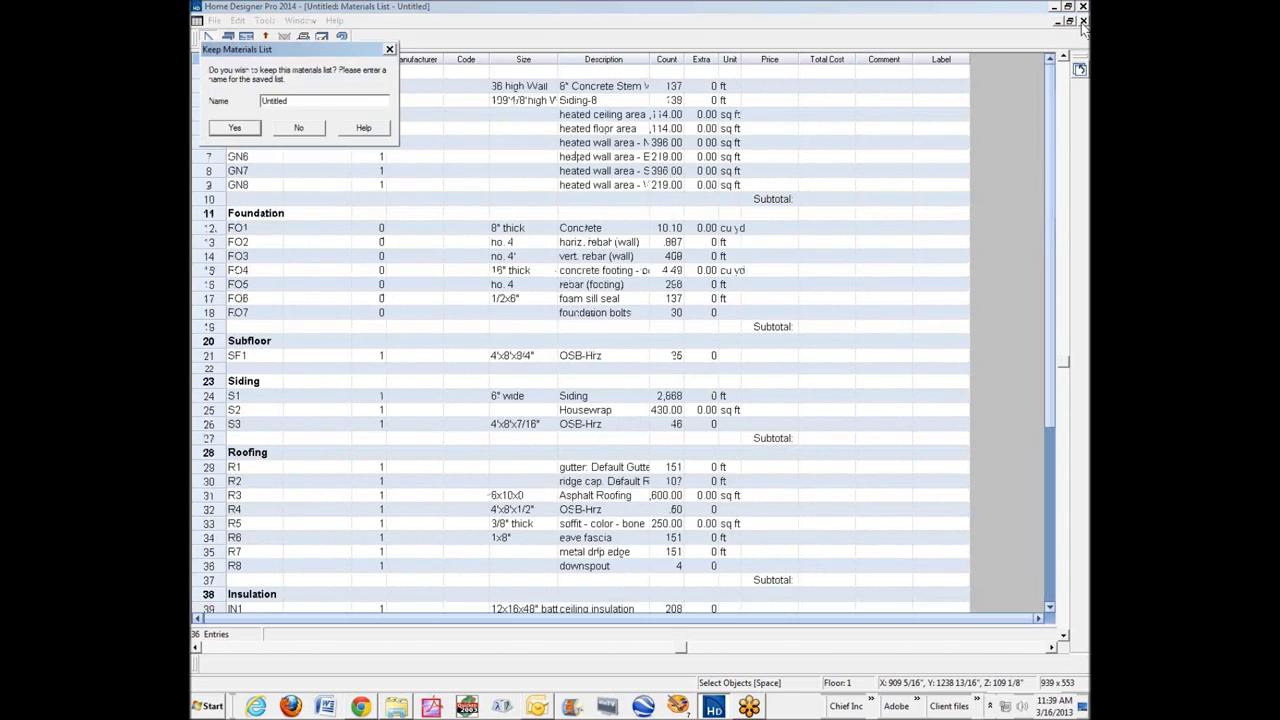
pyautogui.click(305, 128)
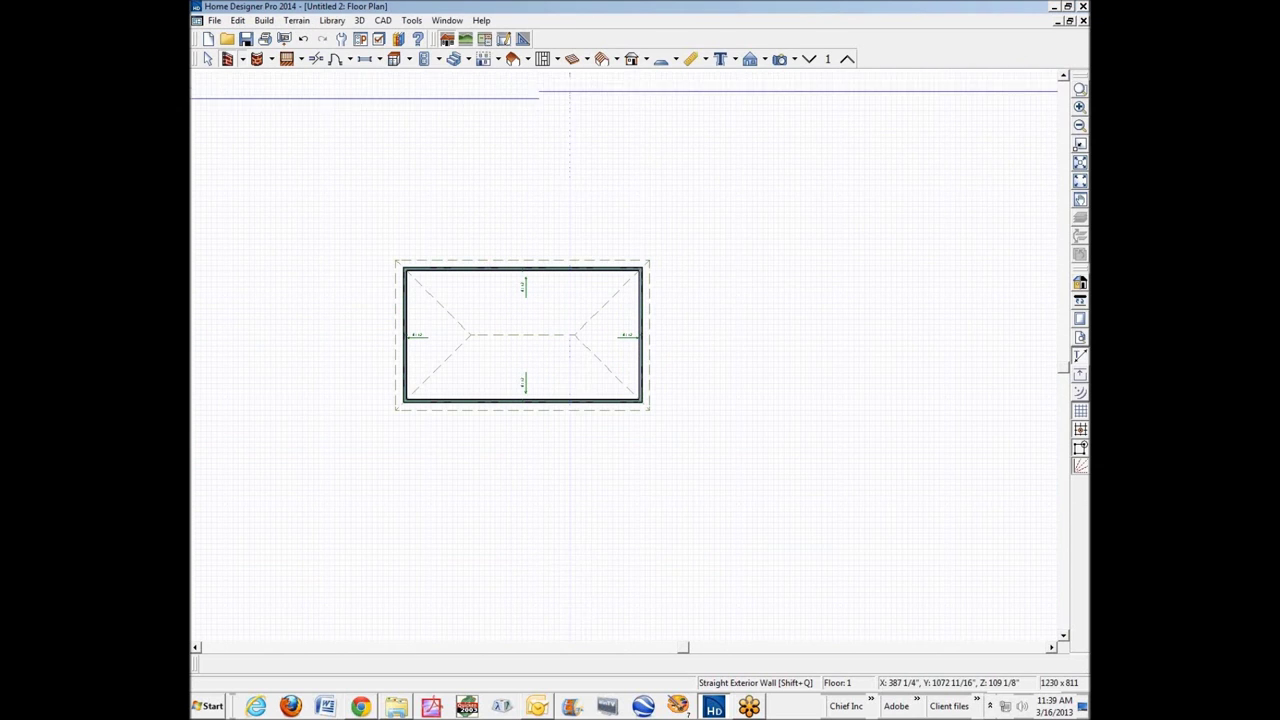
# Place a full camera in the room and open the right wall's Drywall material definition (48" x 96", 1/2")
pyautogui.click(779, 58)
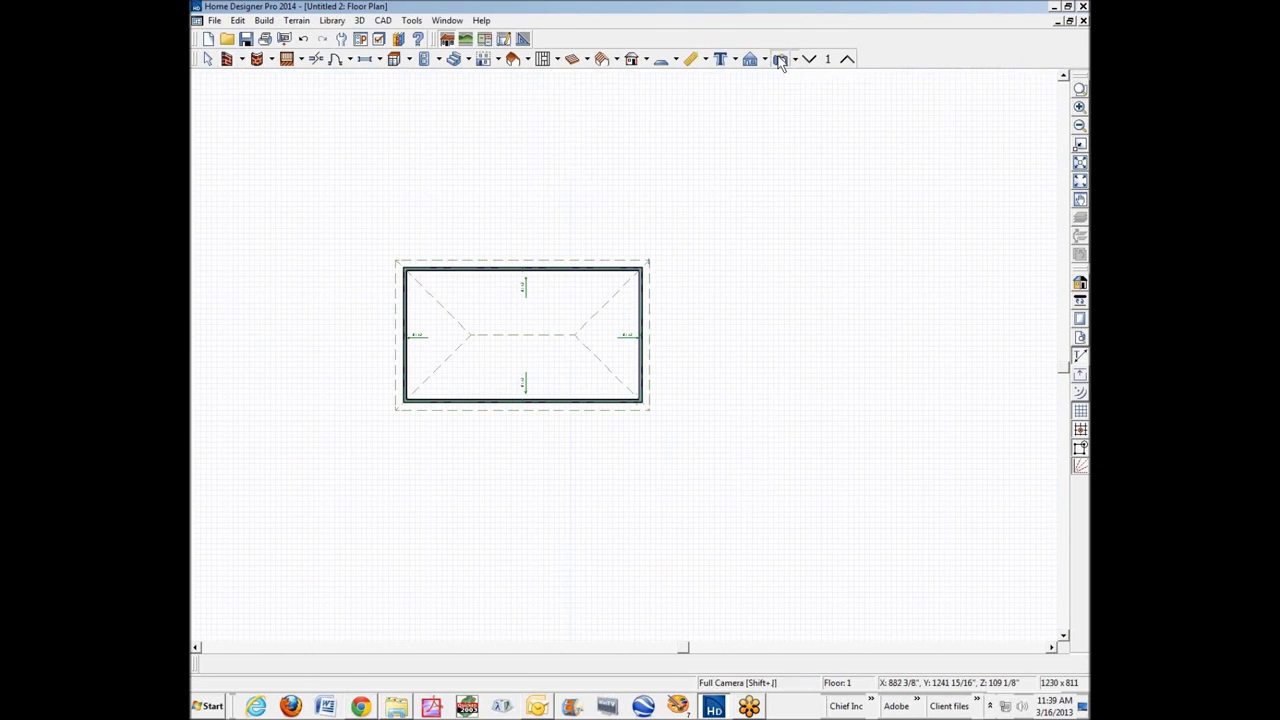
pyautogui.moveTo(626, 377); pyautogui.dragTo(497, 322)
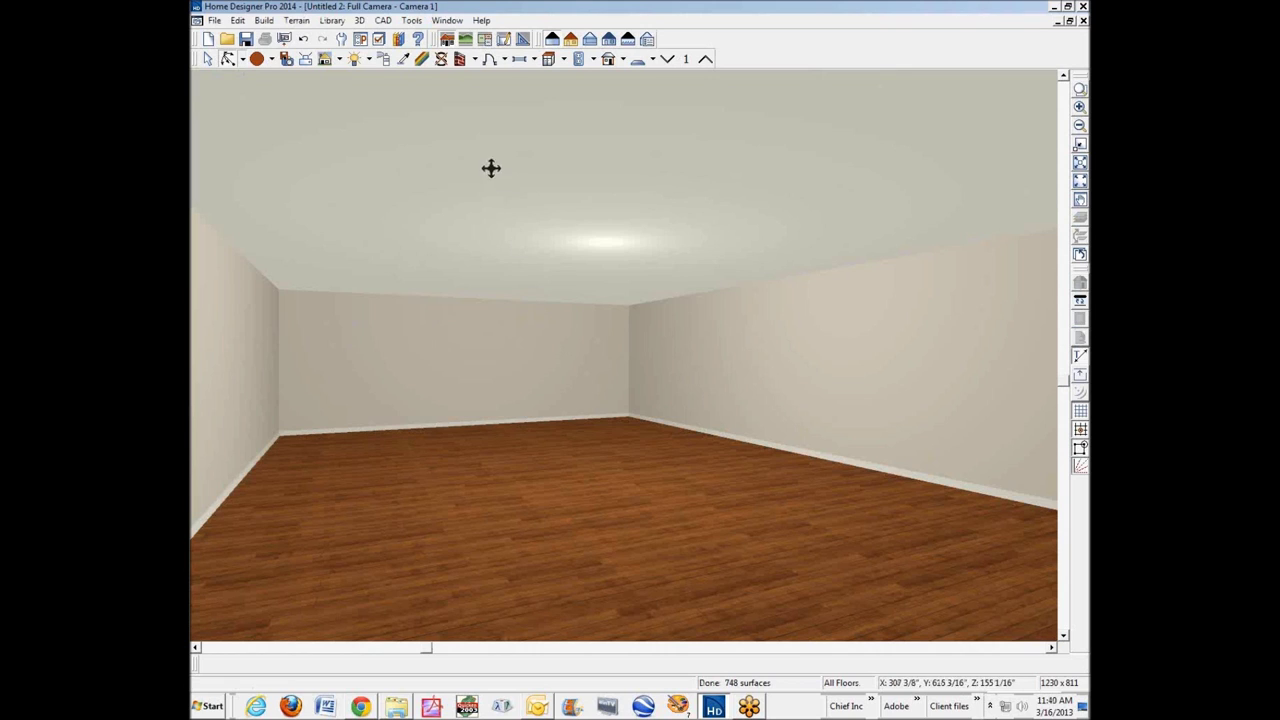
pyautogui.click(425, 60)
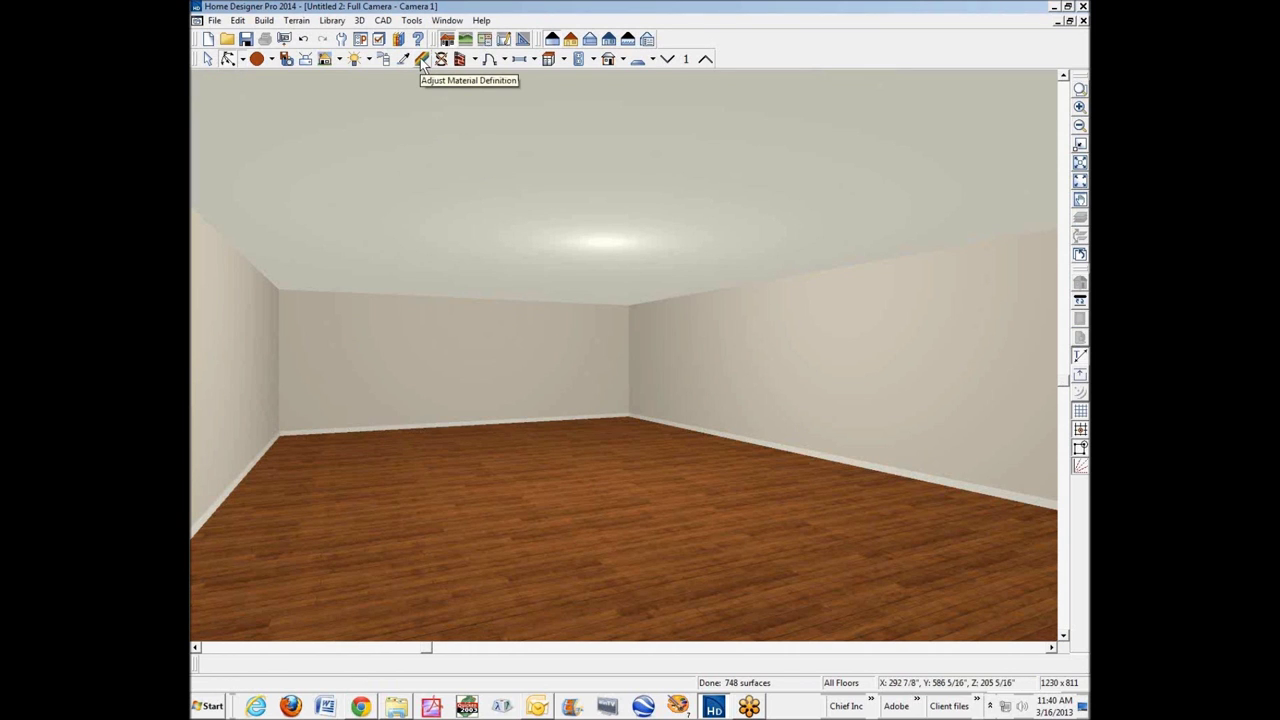
pyautogui.click(421, 59)
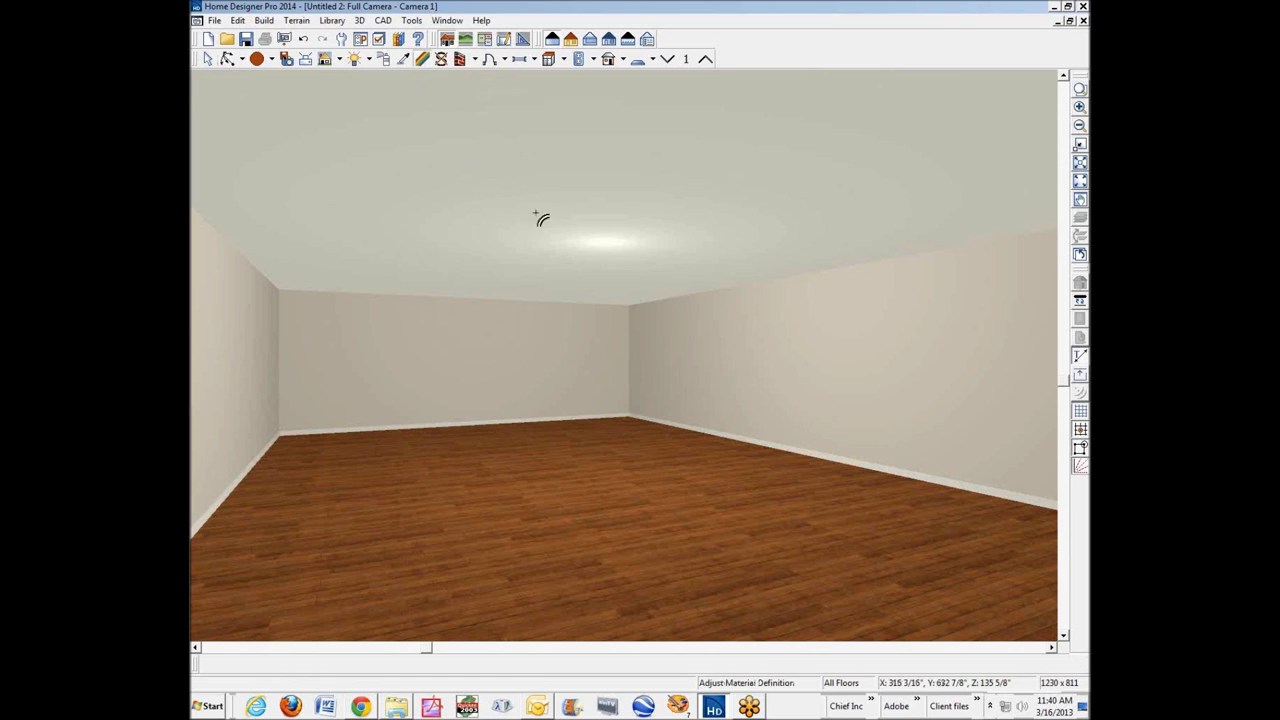
pyautogui.click(790, 350)
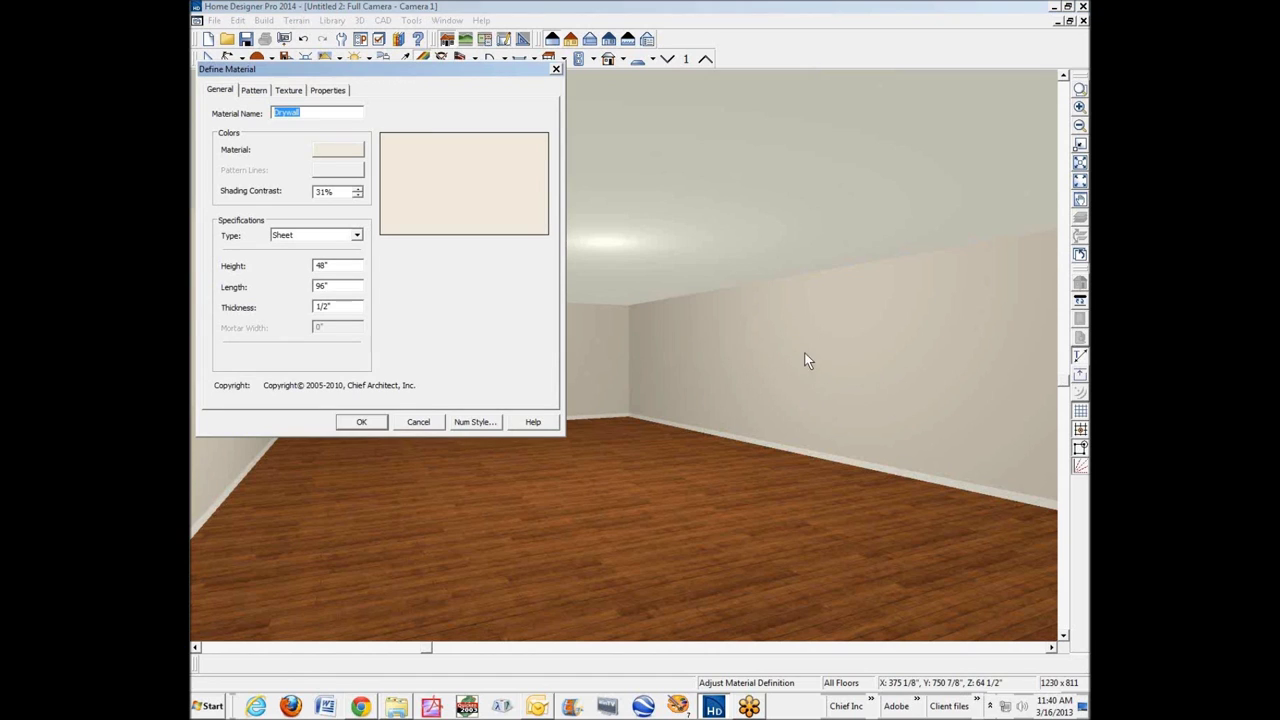
# Change the wall drywall sheet length from 96" to 120" and apply it
pyautogui.click(254, 91)
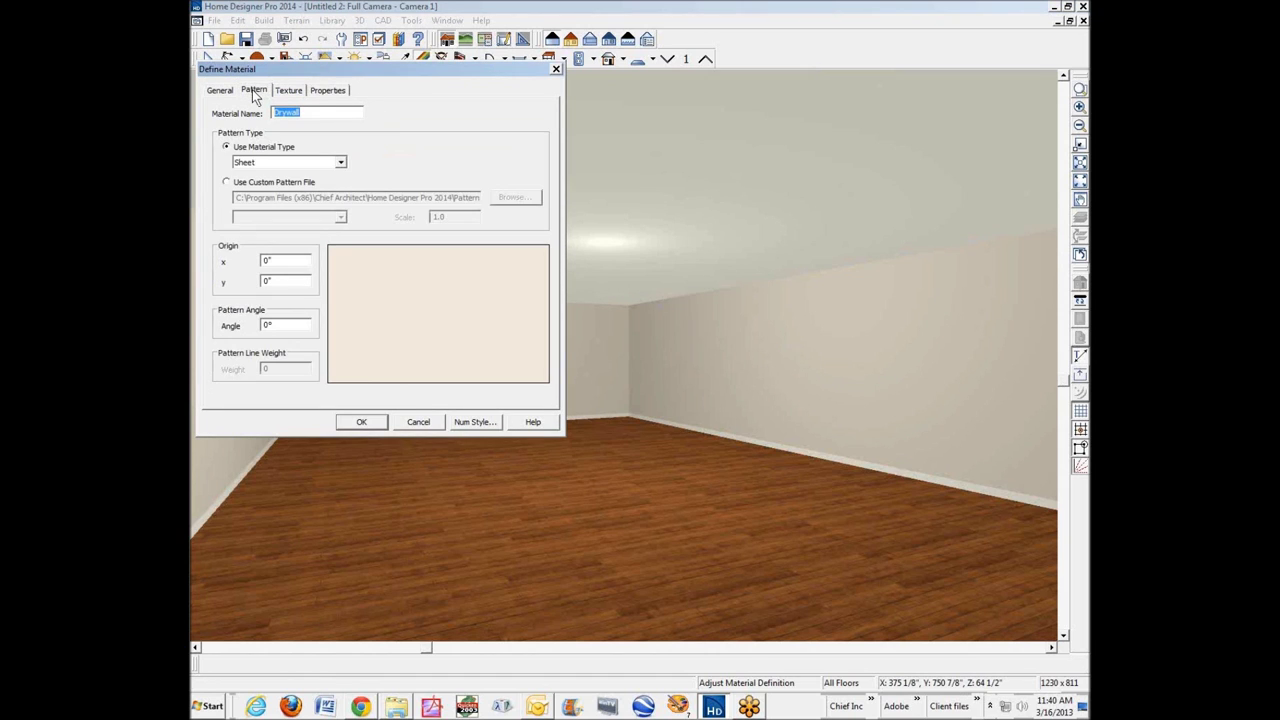
pyautogui.click(293, 93)
pyautogui.click(333, 93)
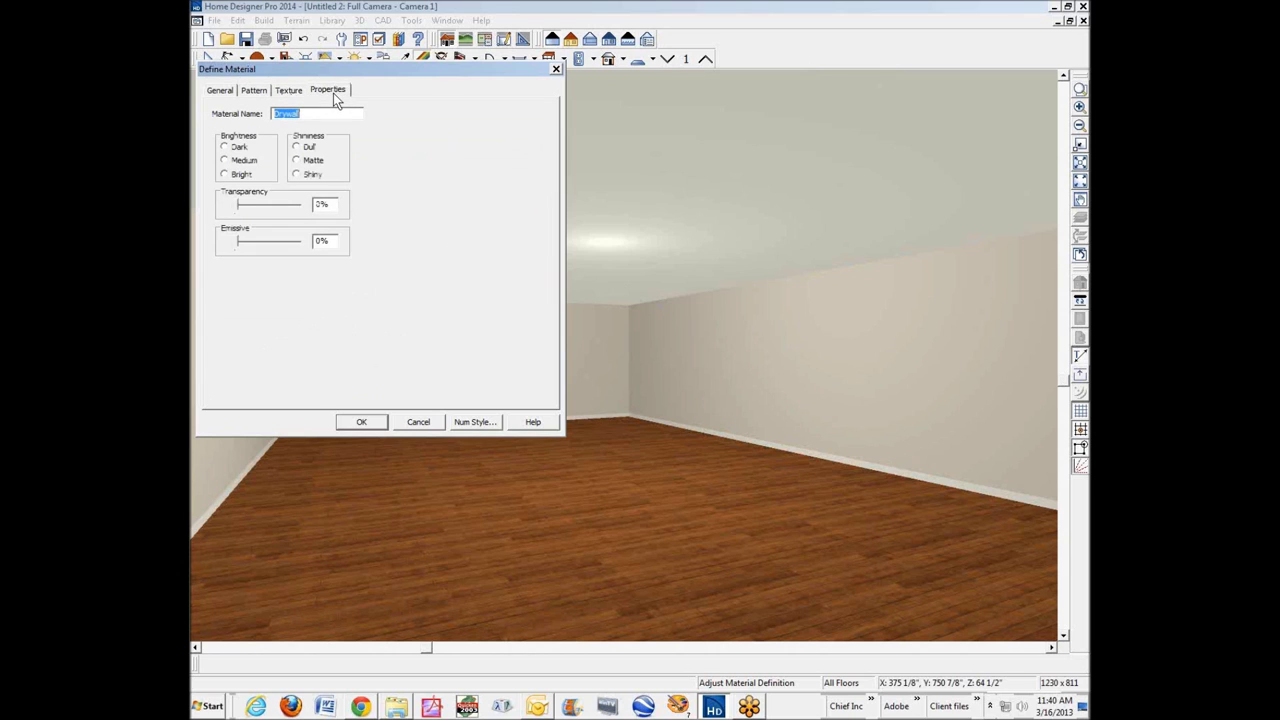
pyautogui.click(222, 91)
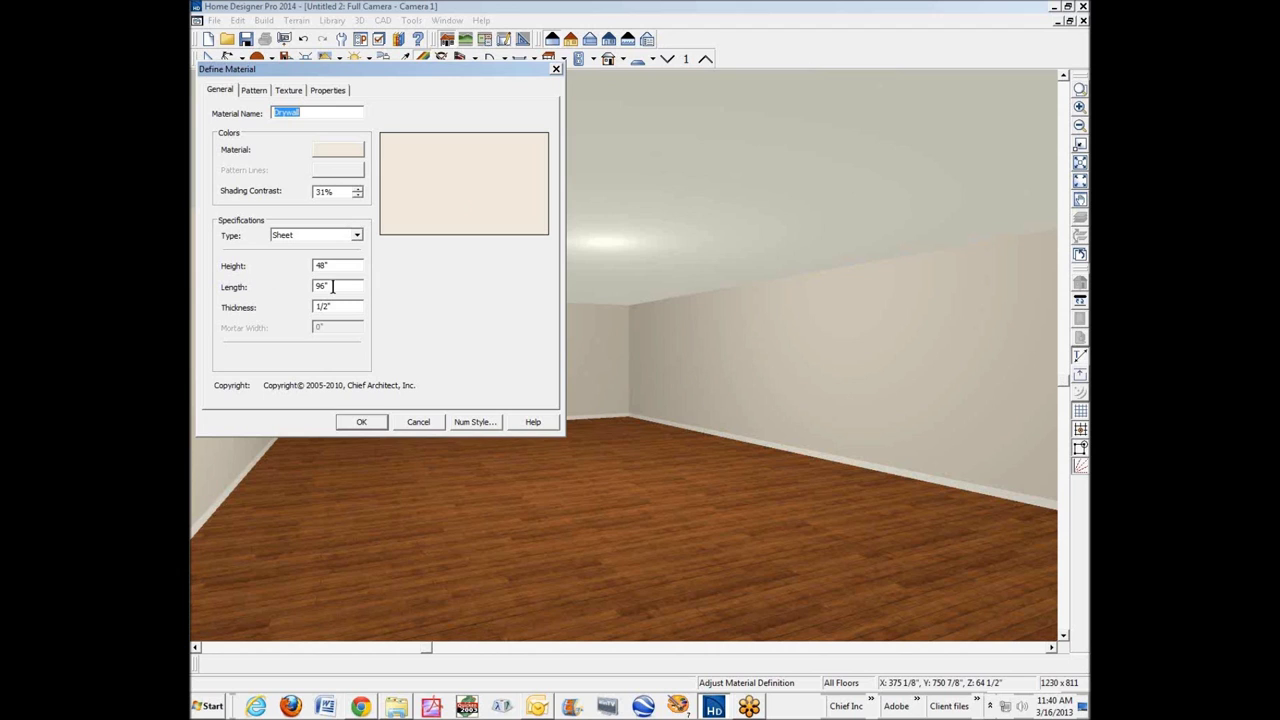
pyautogui.doubleClick(329, 287)
pyautogui.write('120')
pyautogui.click(361, 424)
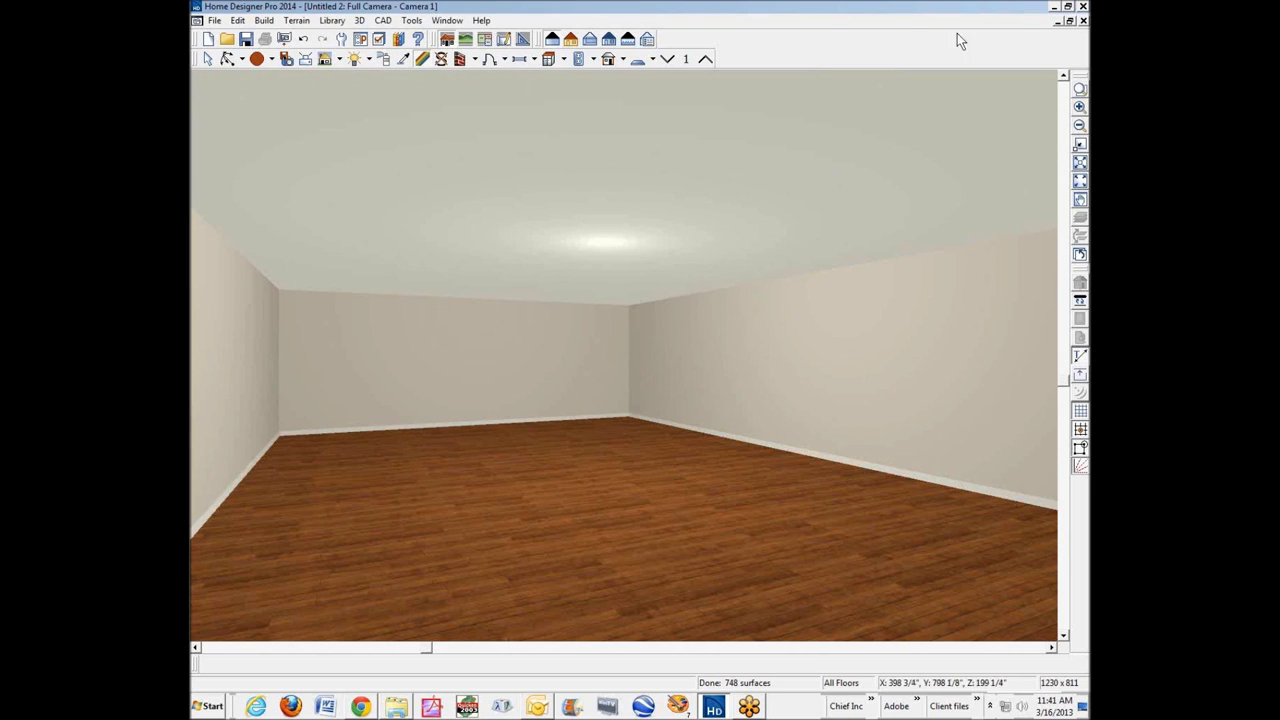
# Review the back wall's material definition without changes, then close the 3D camera view
pyautogui.doubleClick(568, 352)
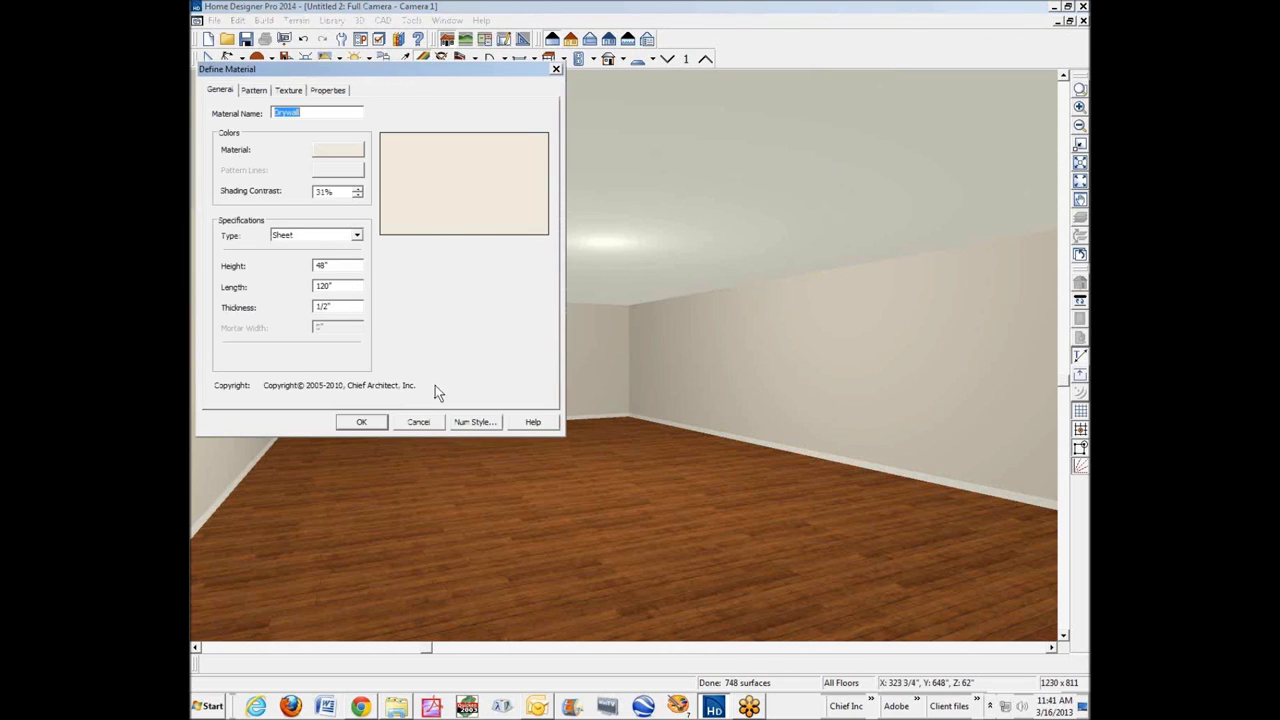
pyautogui.click(420, 424)
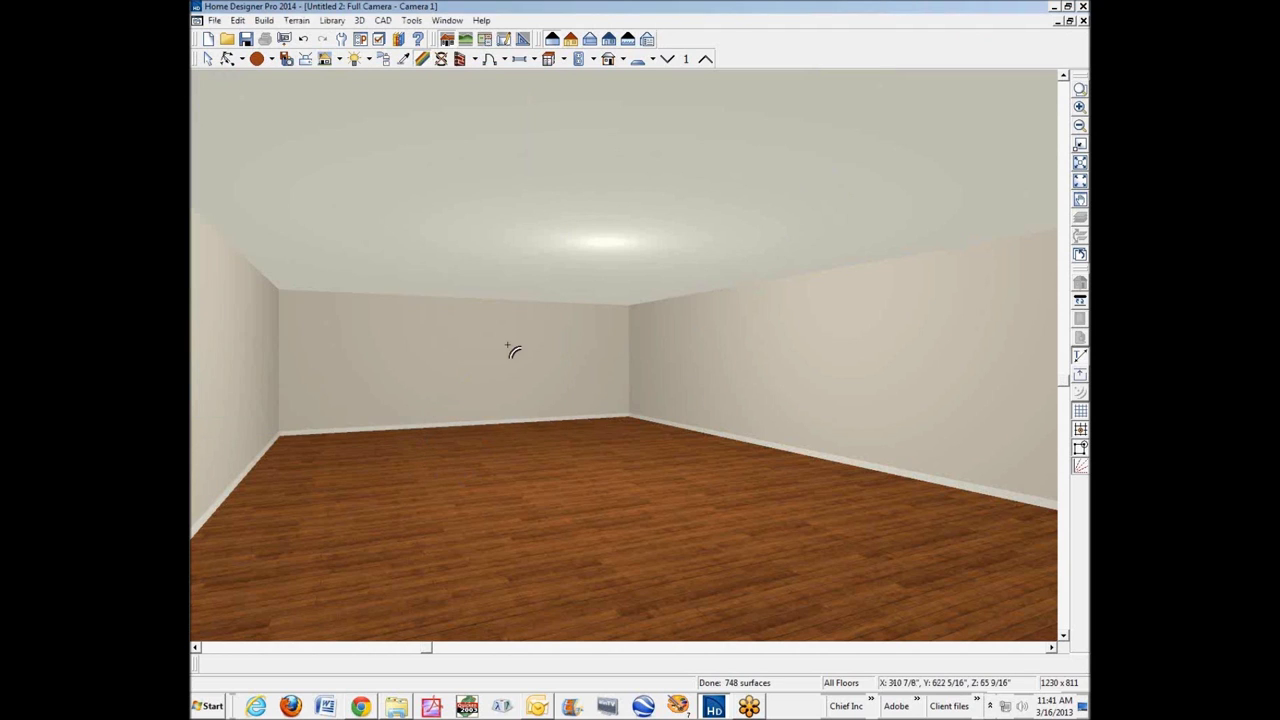
pyautogui.doubleClick(510, 349)
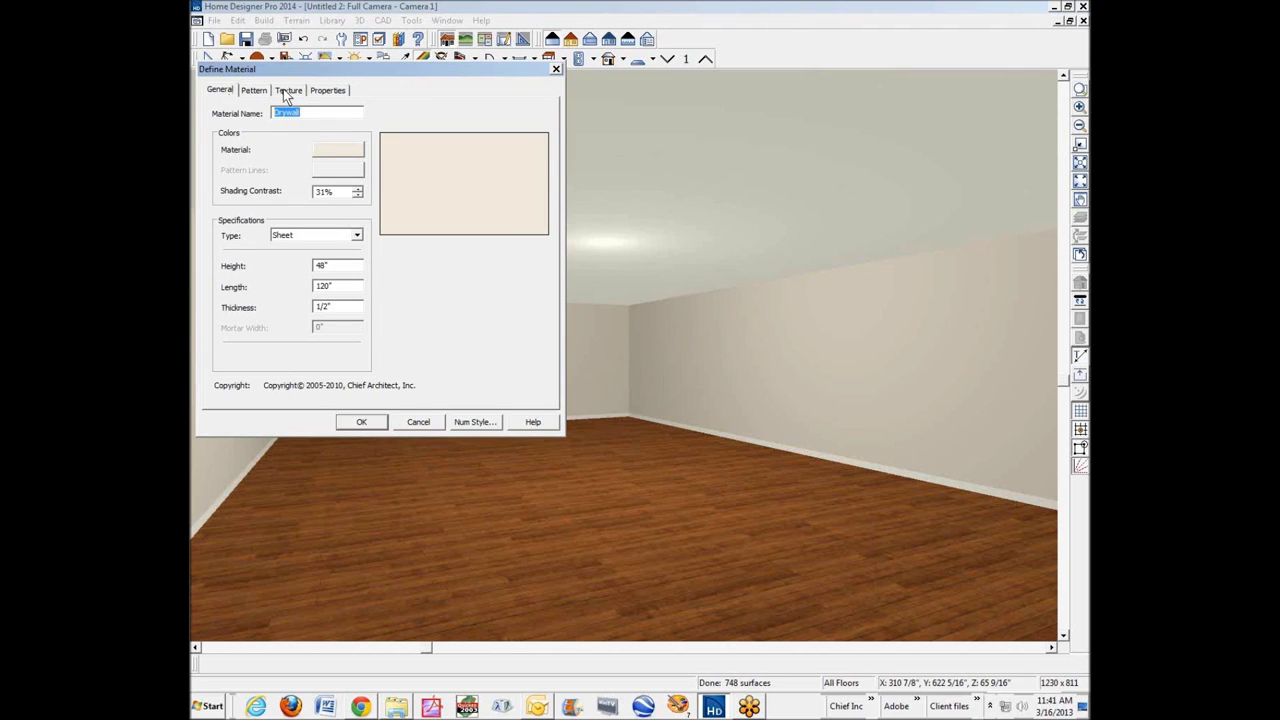
pyautogui.click(418, 423)
pyautogui.click(1083, 21)
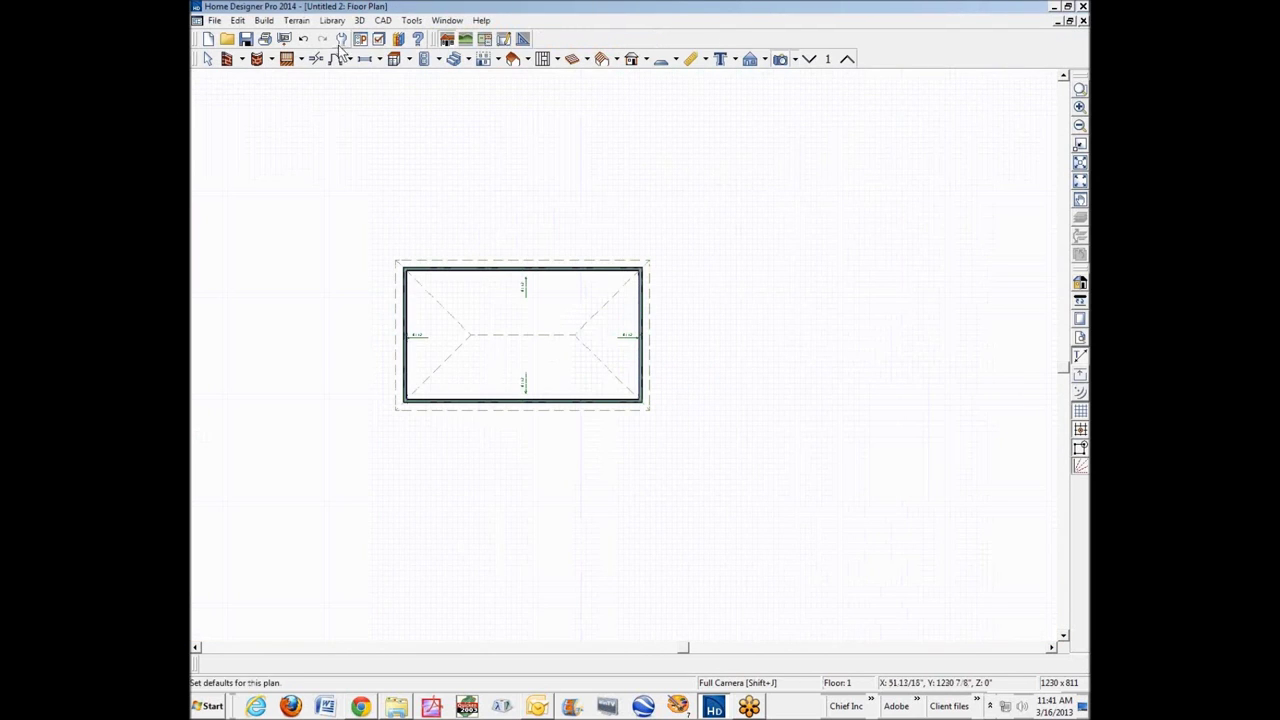
# Recalculate the all-floors materials list, confirm drywall shows as 4'x10' sheets, and discard it
pyautogui.click(409, 21)
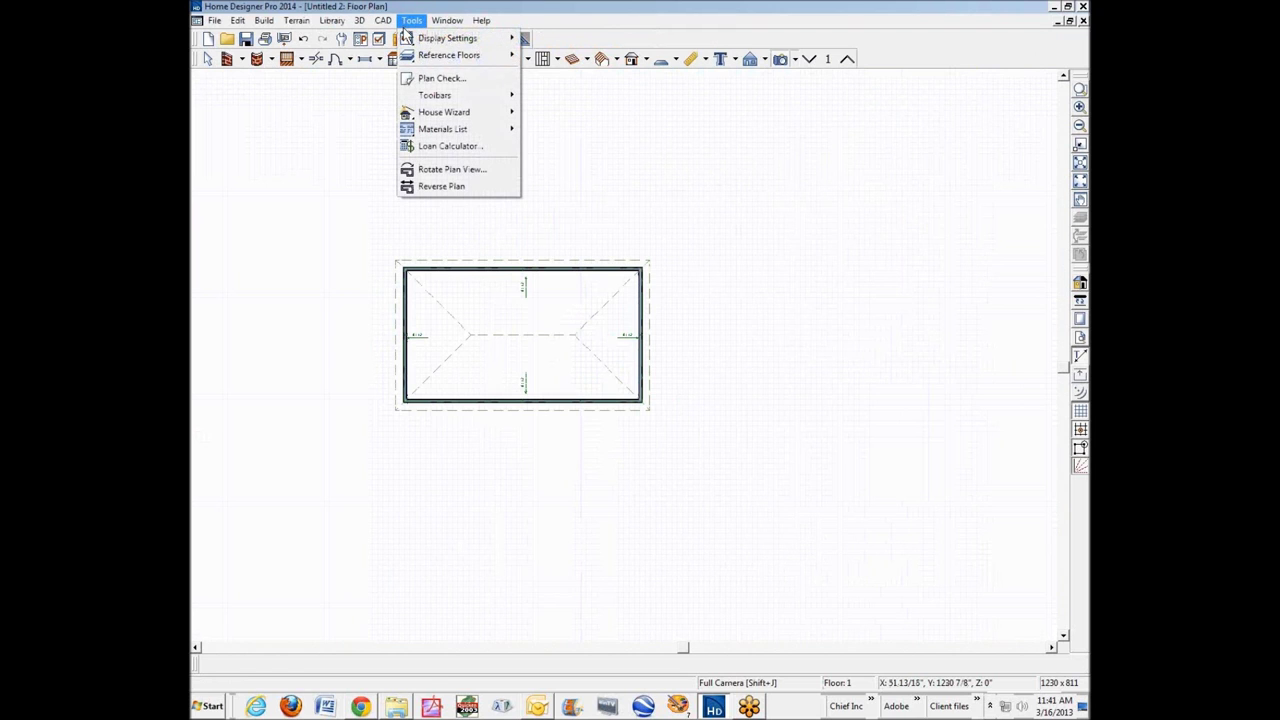
pyautogui.moveTo(463, 129)
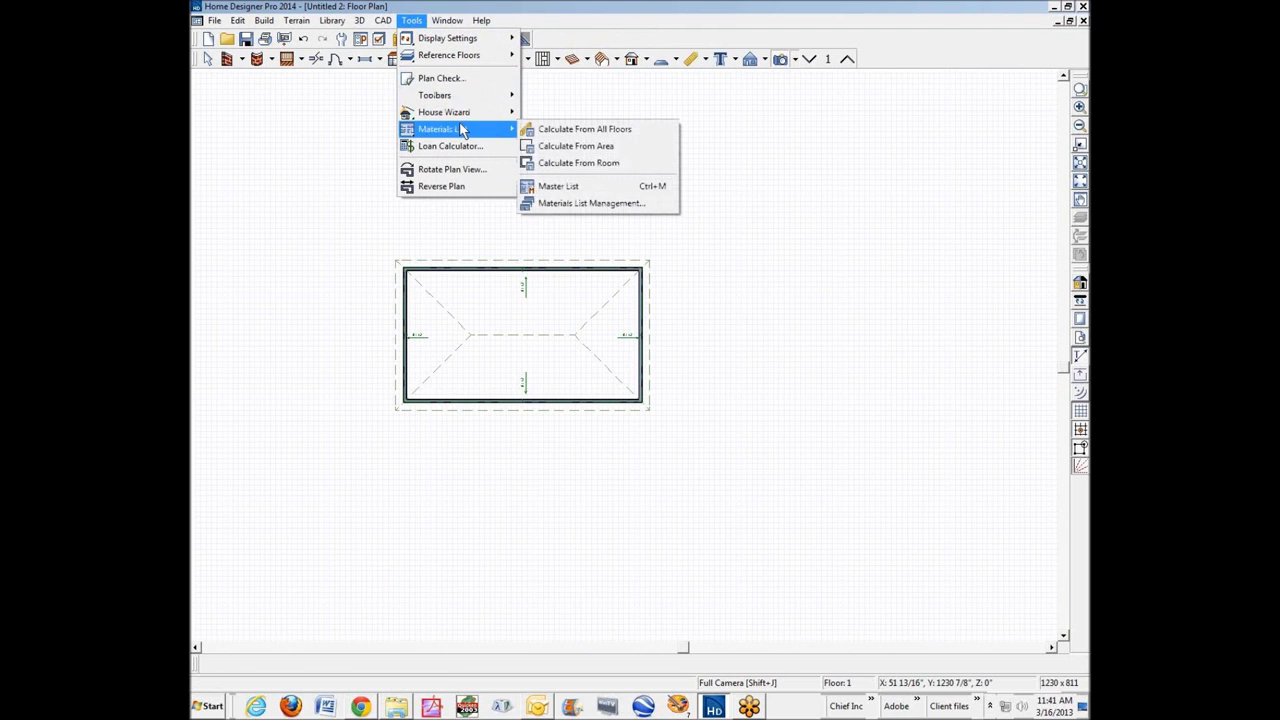
pyautogui.click(606, 129)
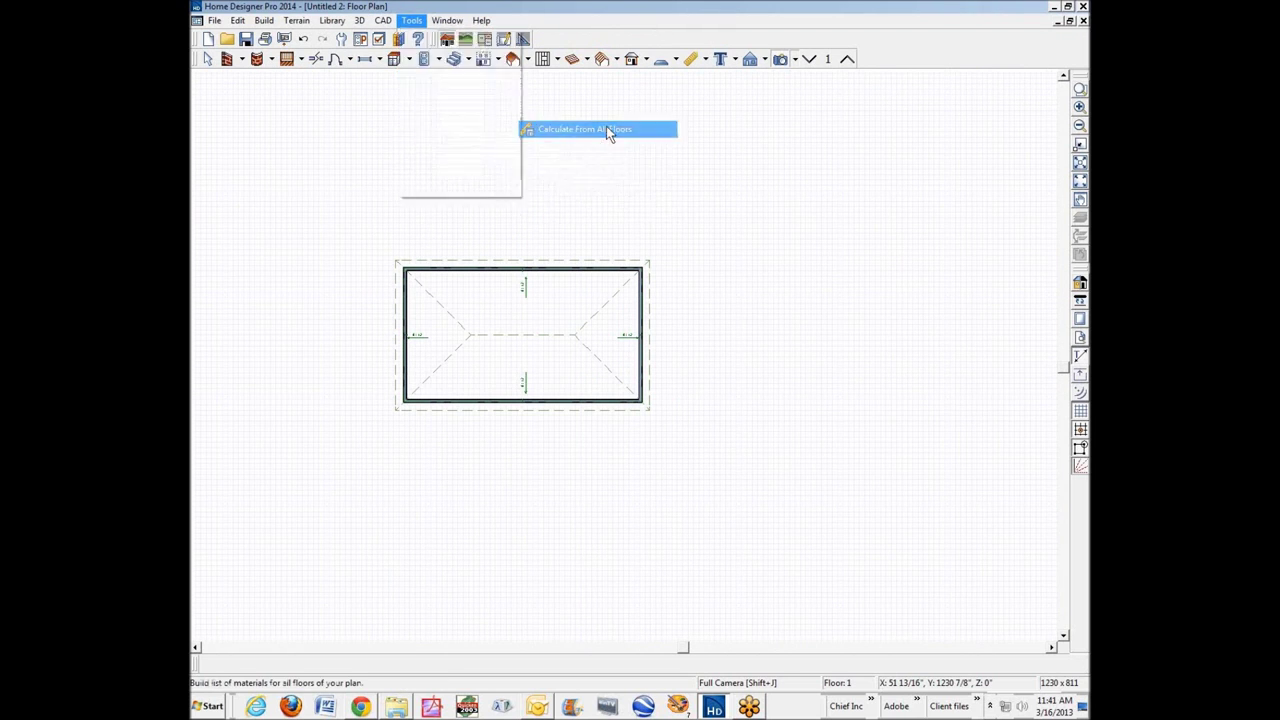
pyautogui.scroll(-6, 571, 331)
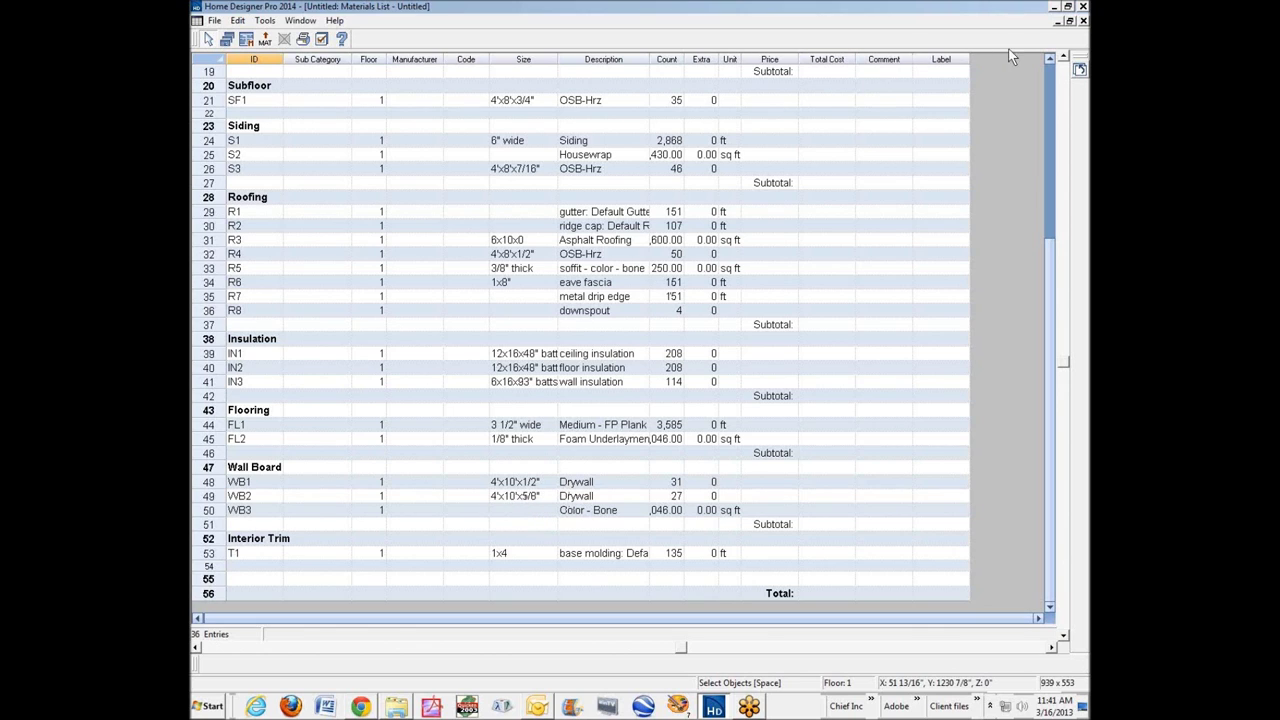
pyautogui.click(1083, 21)
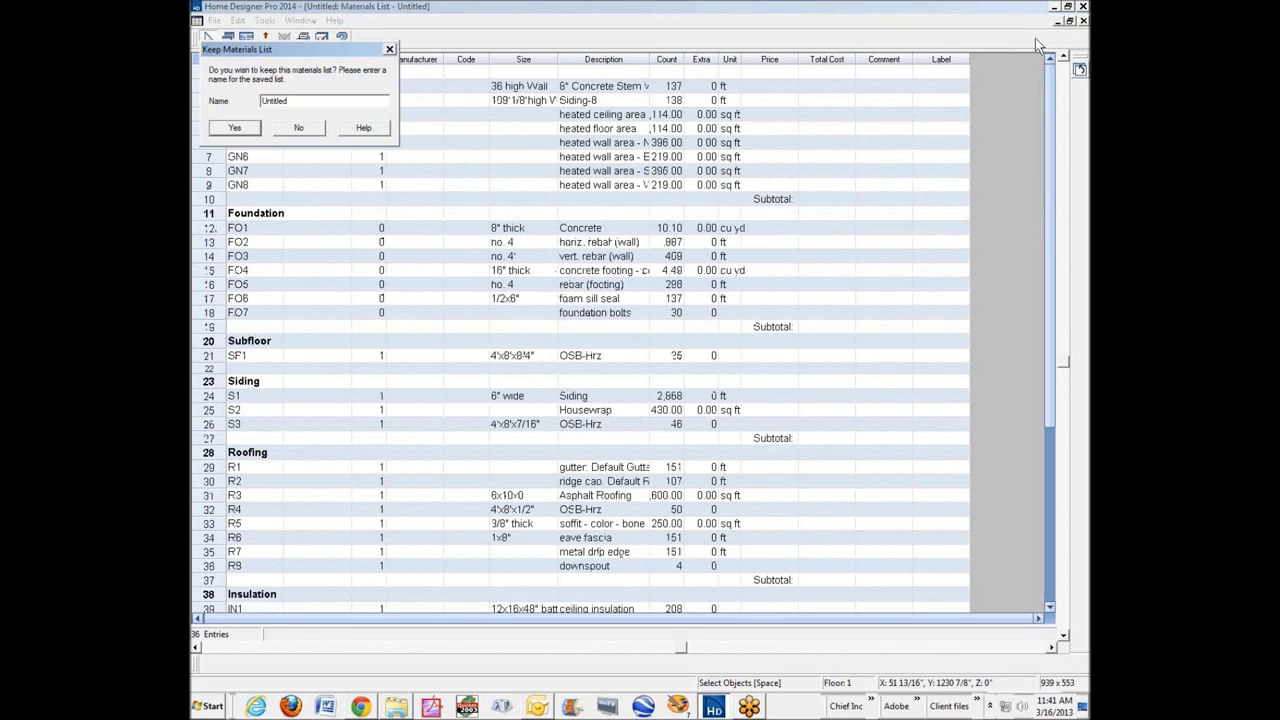
pyautogui.click(315, 130)
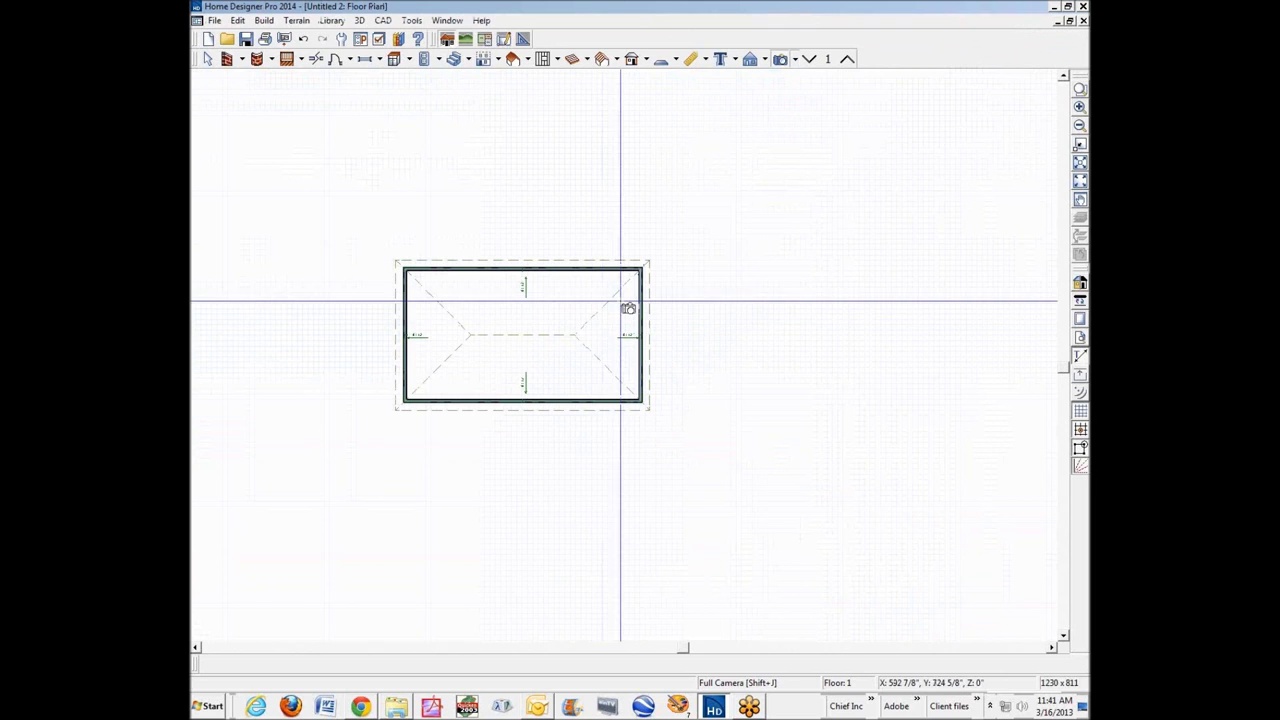
# Place a new camera in the room and inspect the ceiling material, leaving it unchanged
pyautogui.moveTo(620, 300); pyautogui.dragTo(493, 353)
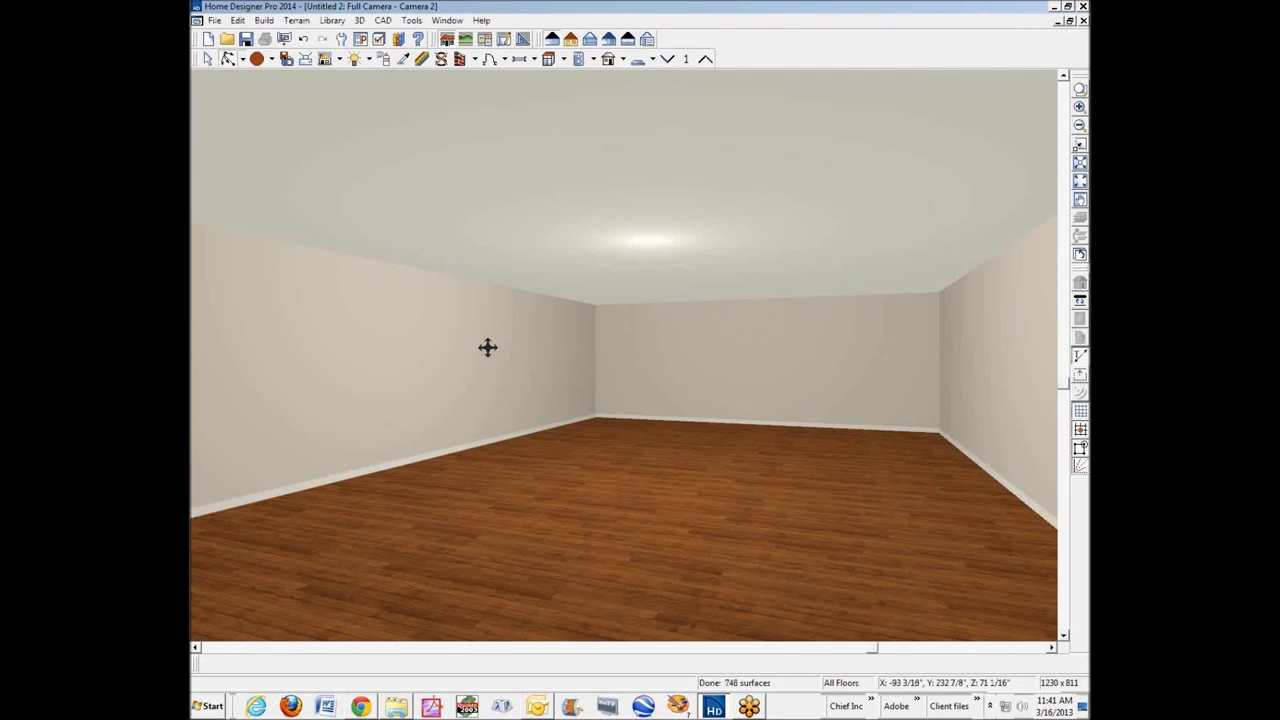
pyautogui.click(428, 66)
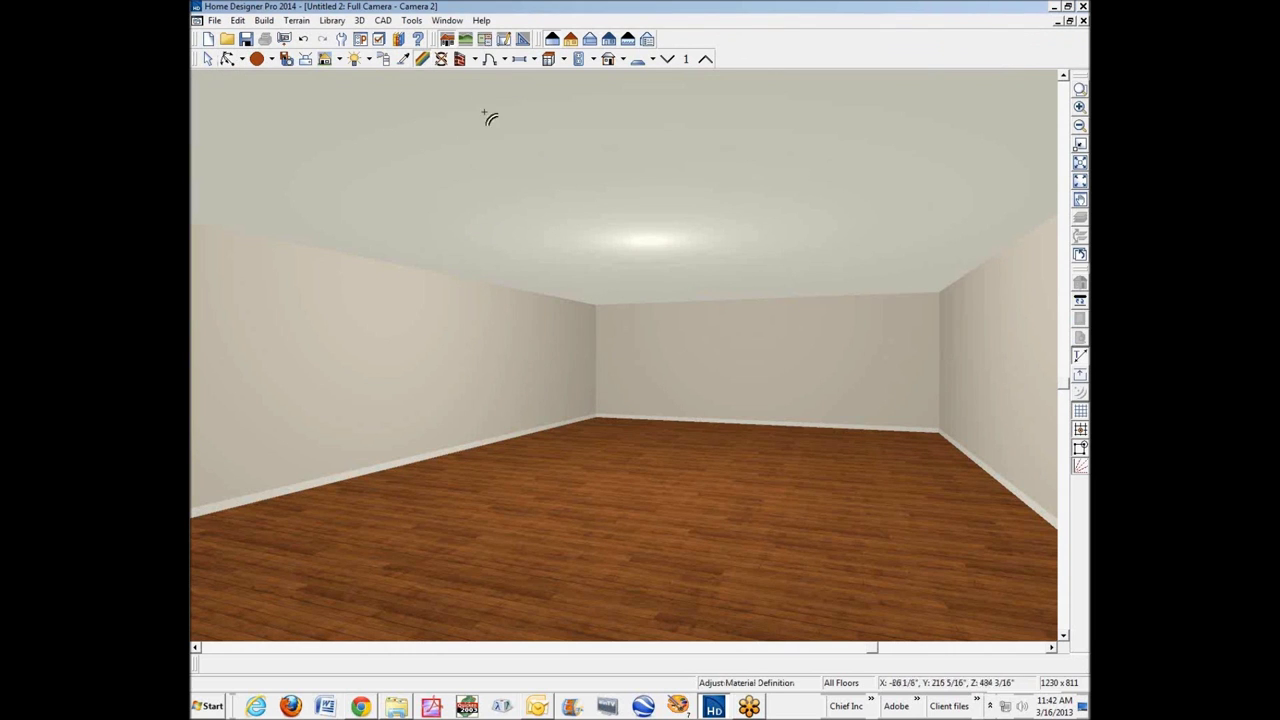
pyautogui.click(612, 187)
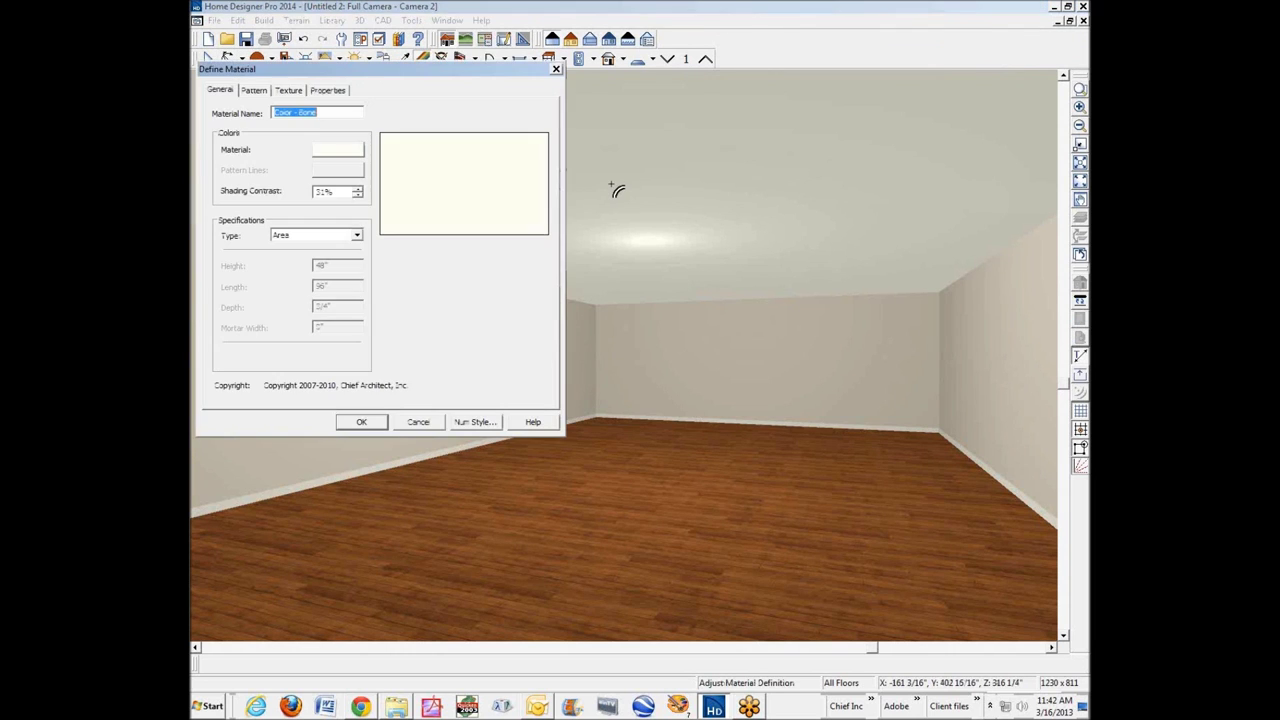
pyautogui.click(425, 421)
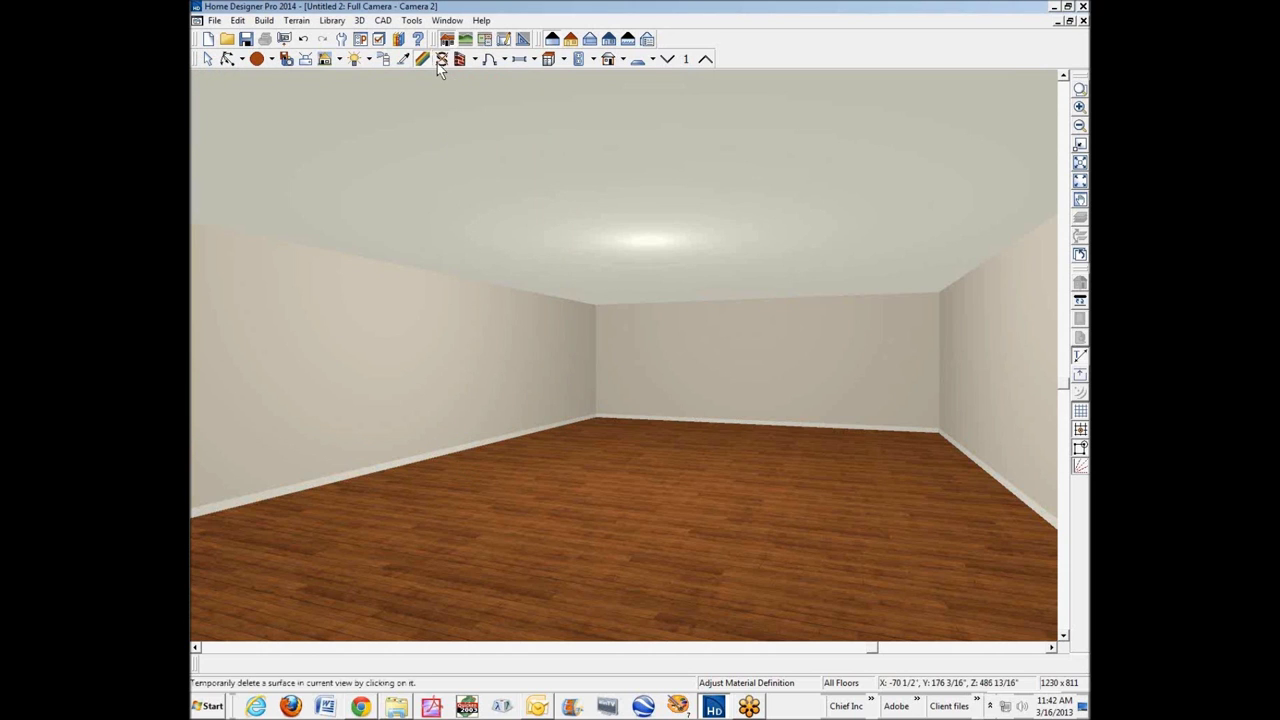
# Peel away the ceiling to see the cork layer above, restore it, and select the room
pyautogui.click(620, 236)
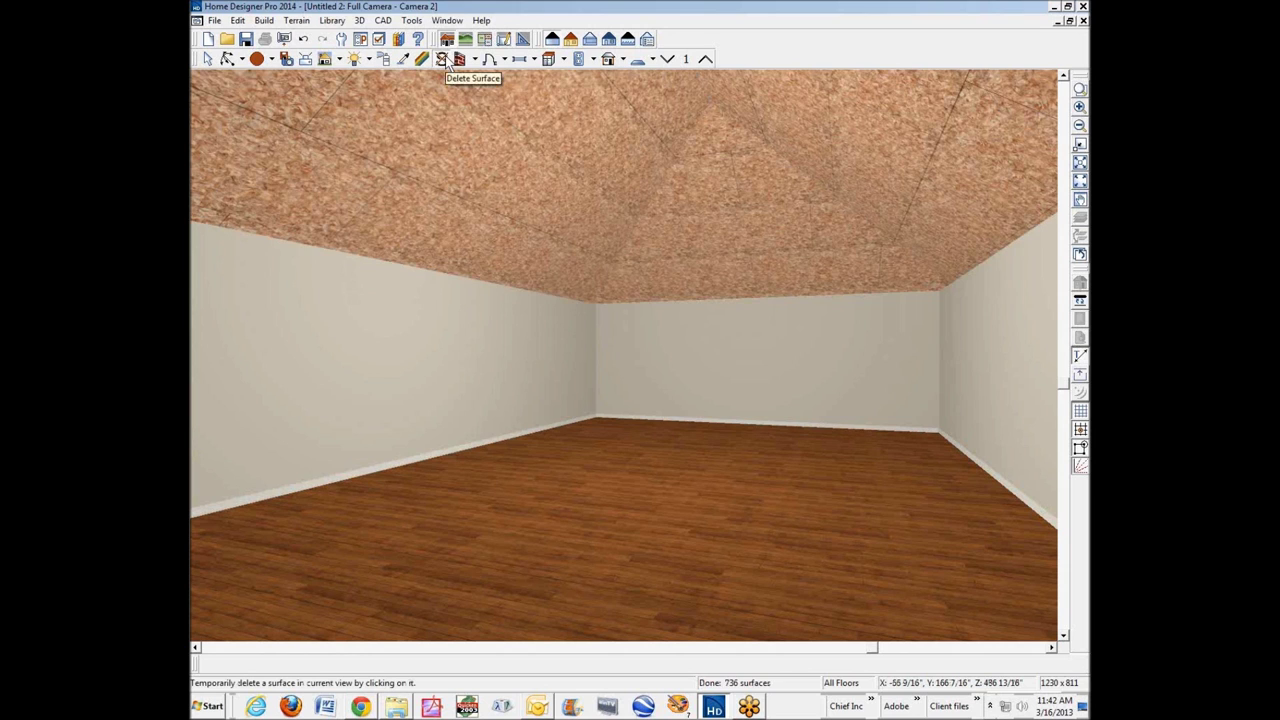
pyautogui.click(442, 60)
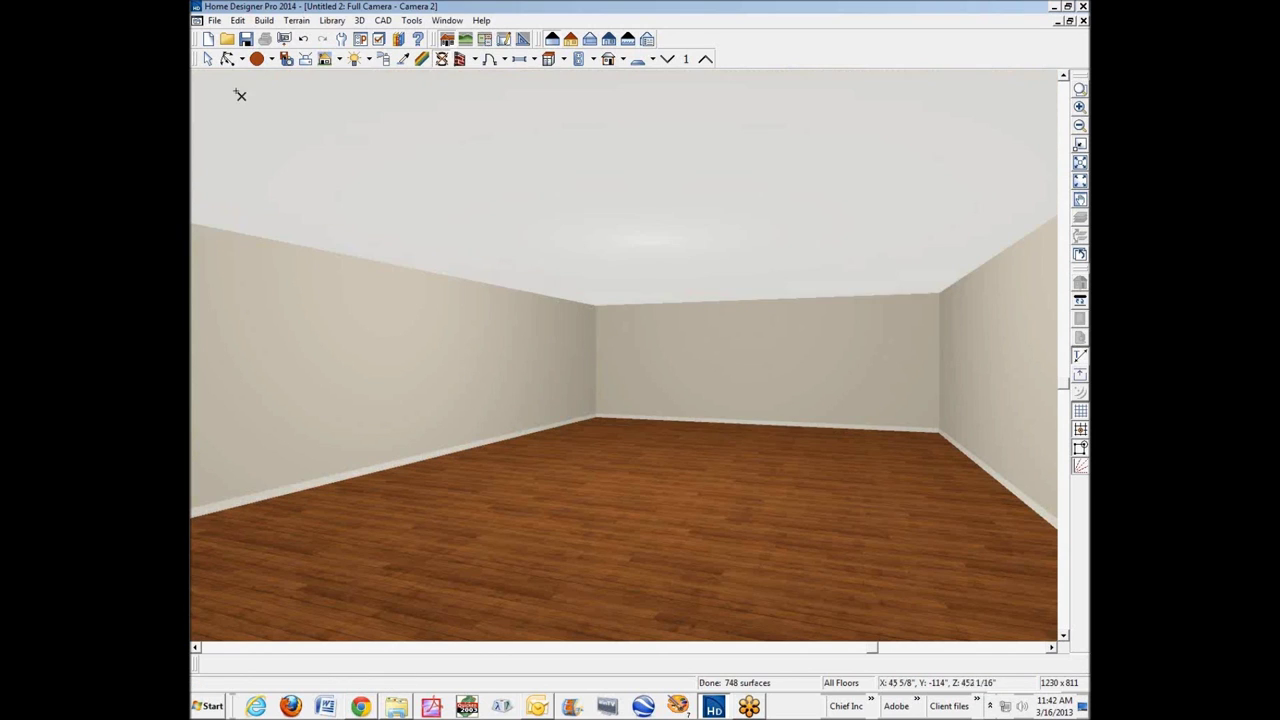
pyautogui.click(208, 60)
pyautogui.click(584, 441)
# Confirm the room's ceiling finish is 5/8" thick in its Structure settings and rebuild the room
pyautogui.rightClick(583, 437)
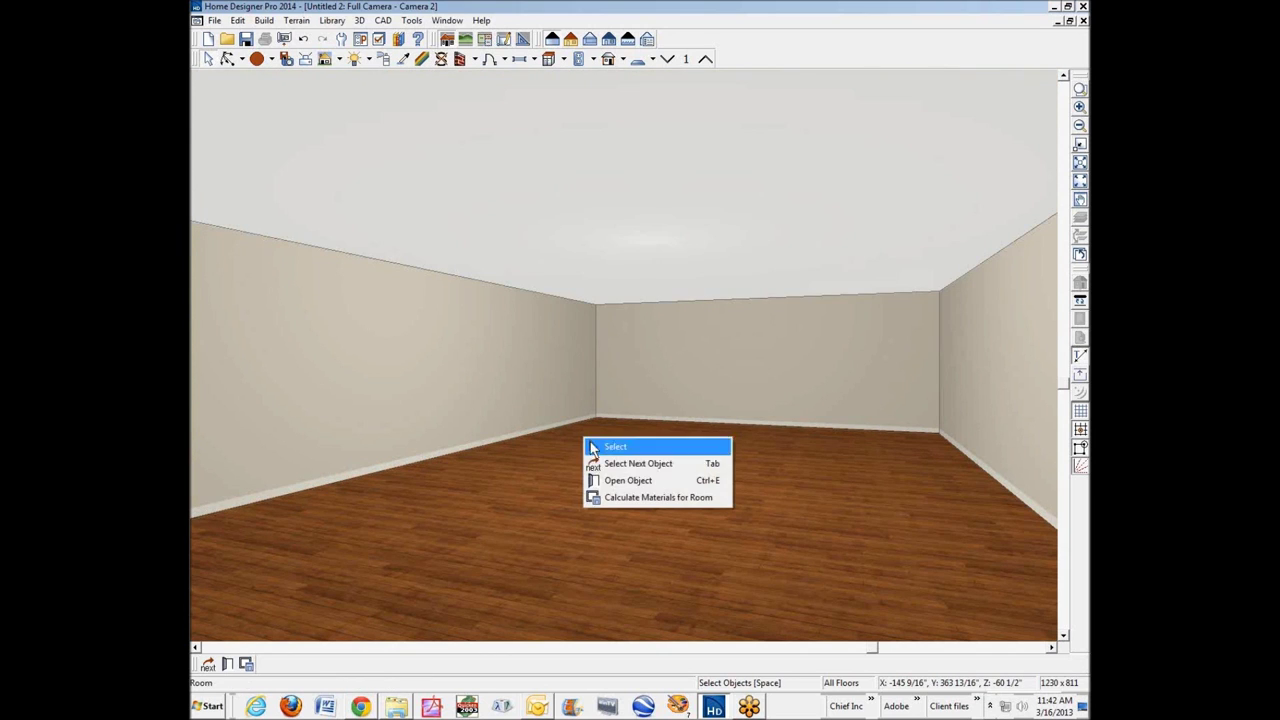
pyautogui.click(623, 480)
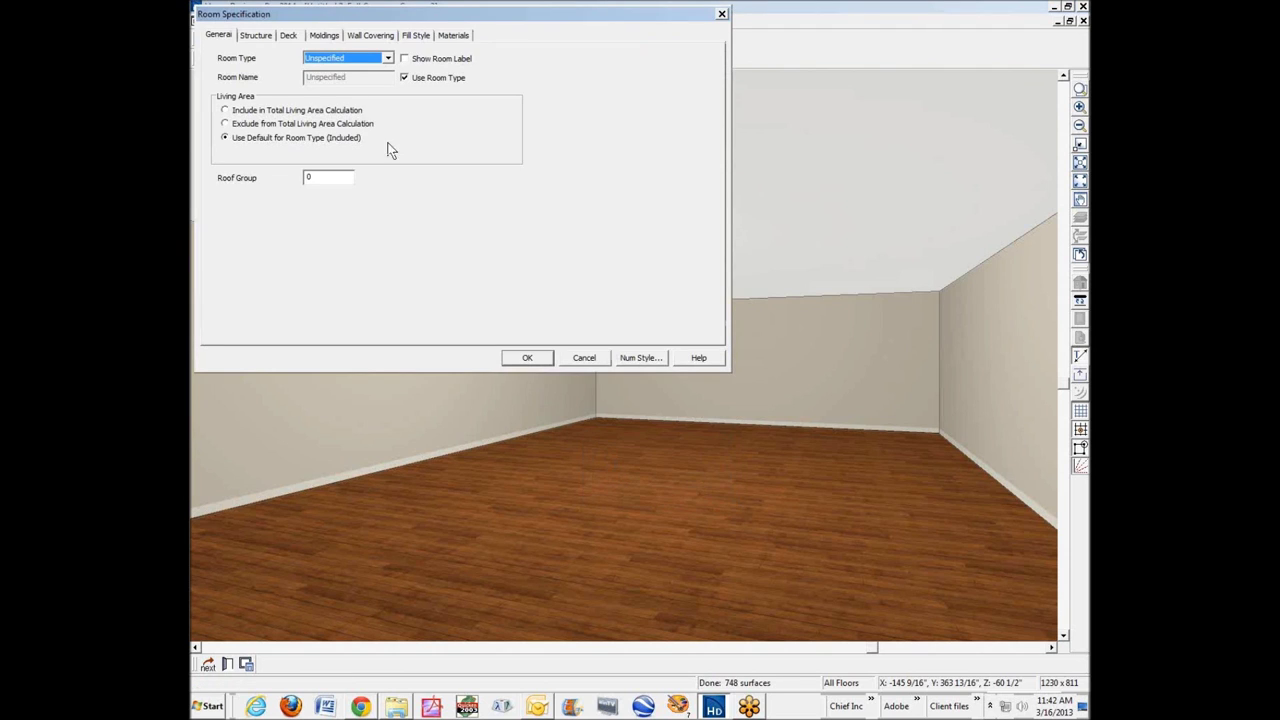
pyautogui.click(254, 38)
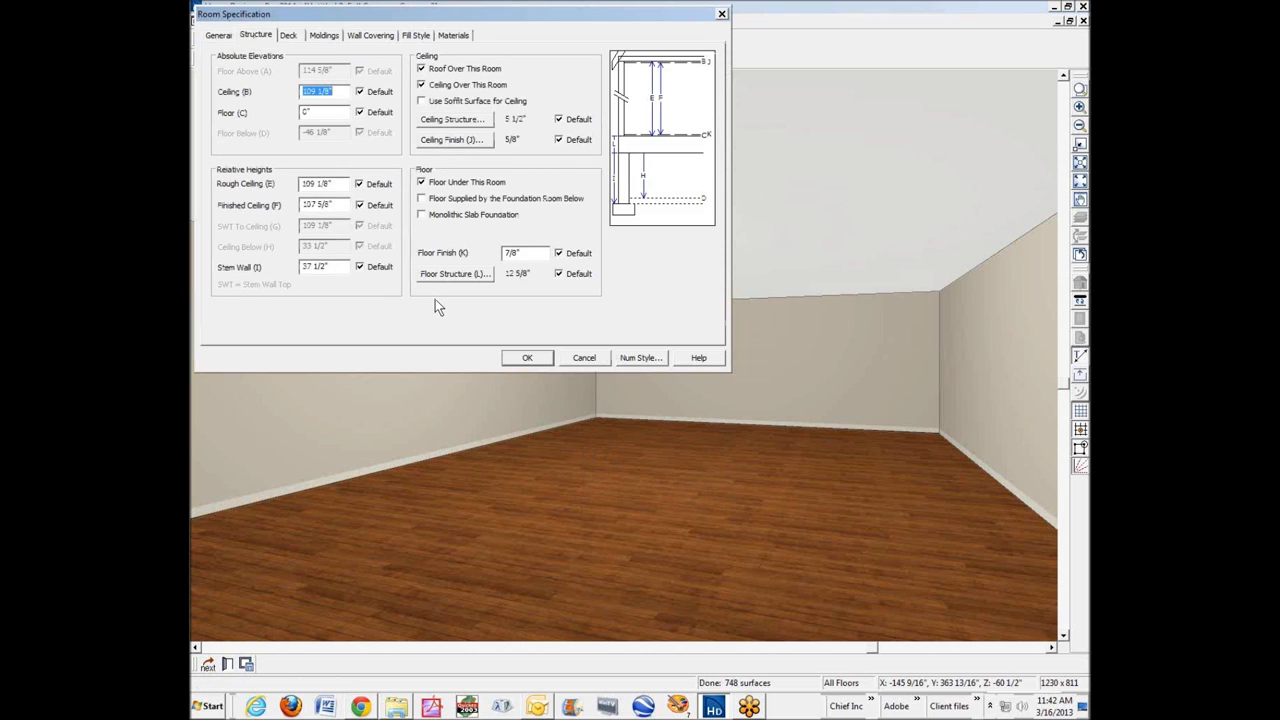
pyautogui.click(472, 141)
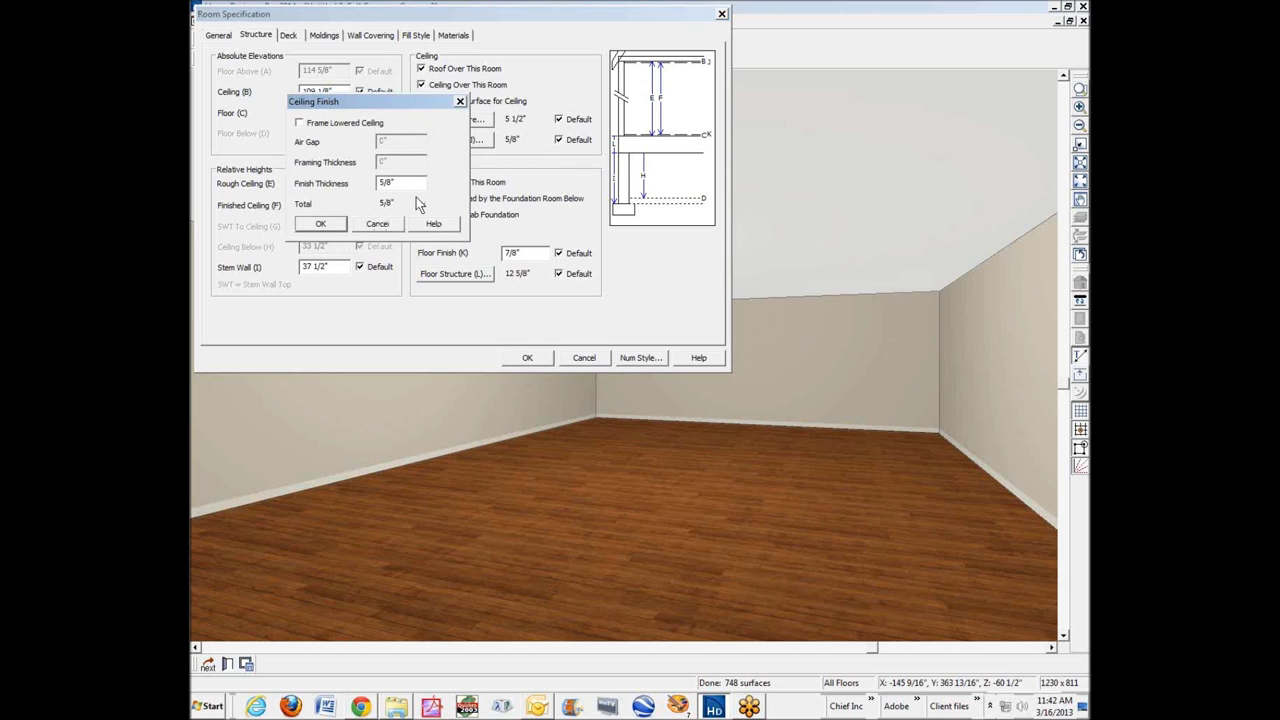
pyautogui.click(322, 223)
pyautogui.click(524, 362)
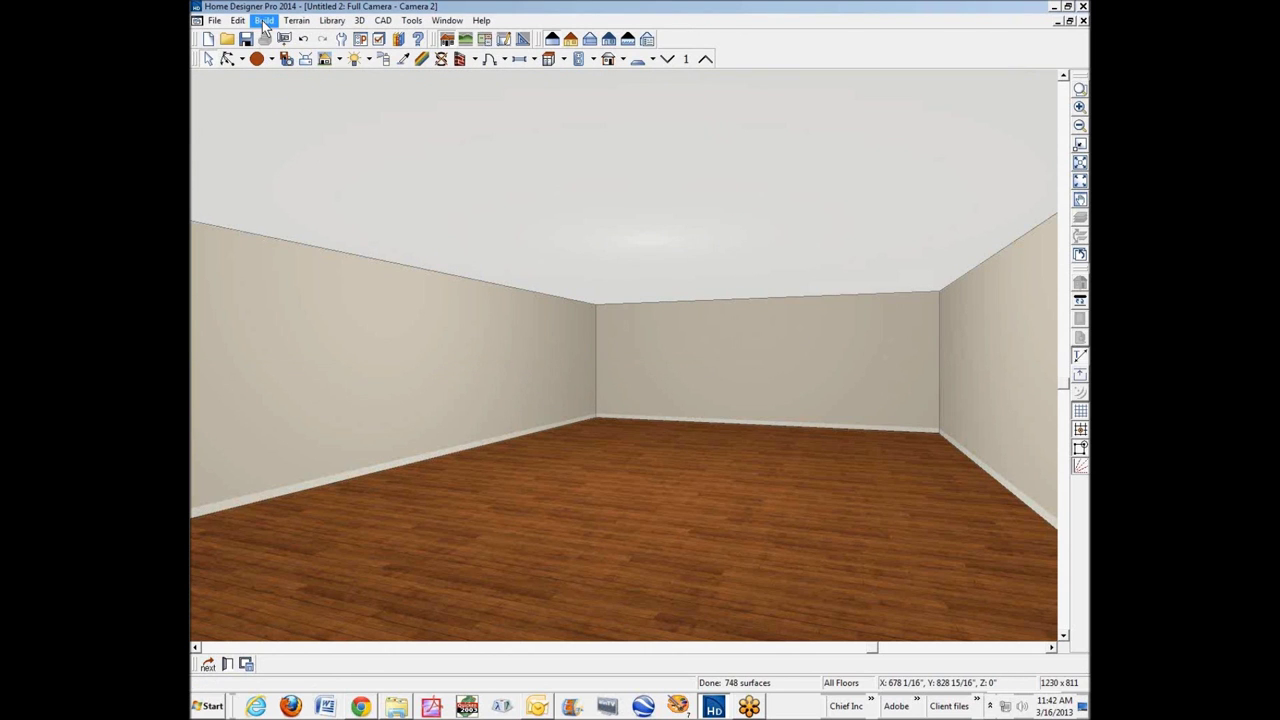
# Verify in the Materials defaults that Walls (Interior)/Soffits use Drywall, then close the default settings
pyautogui.click(239, 21)
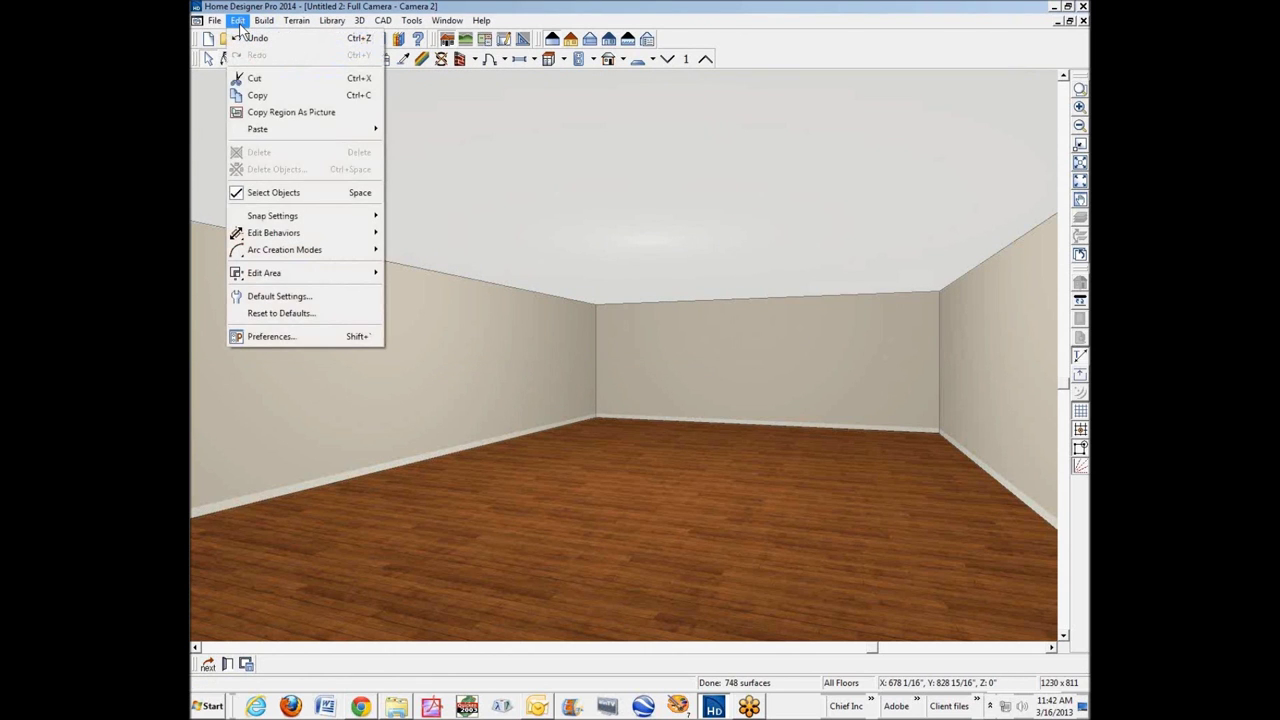
pyautogui.click(270, 296)
pyautogui.click(246, 244)
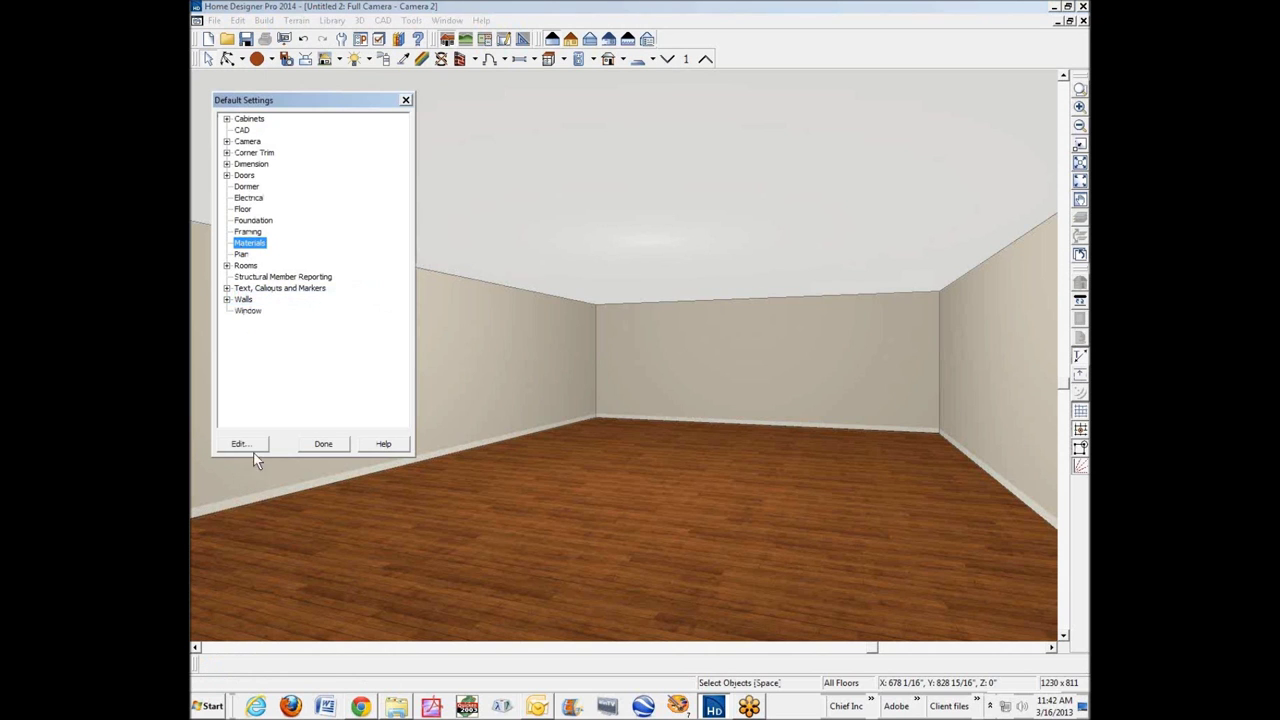
pyautogui.click(241, 444)
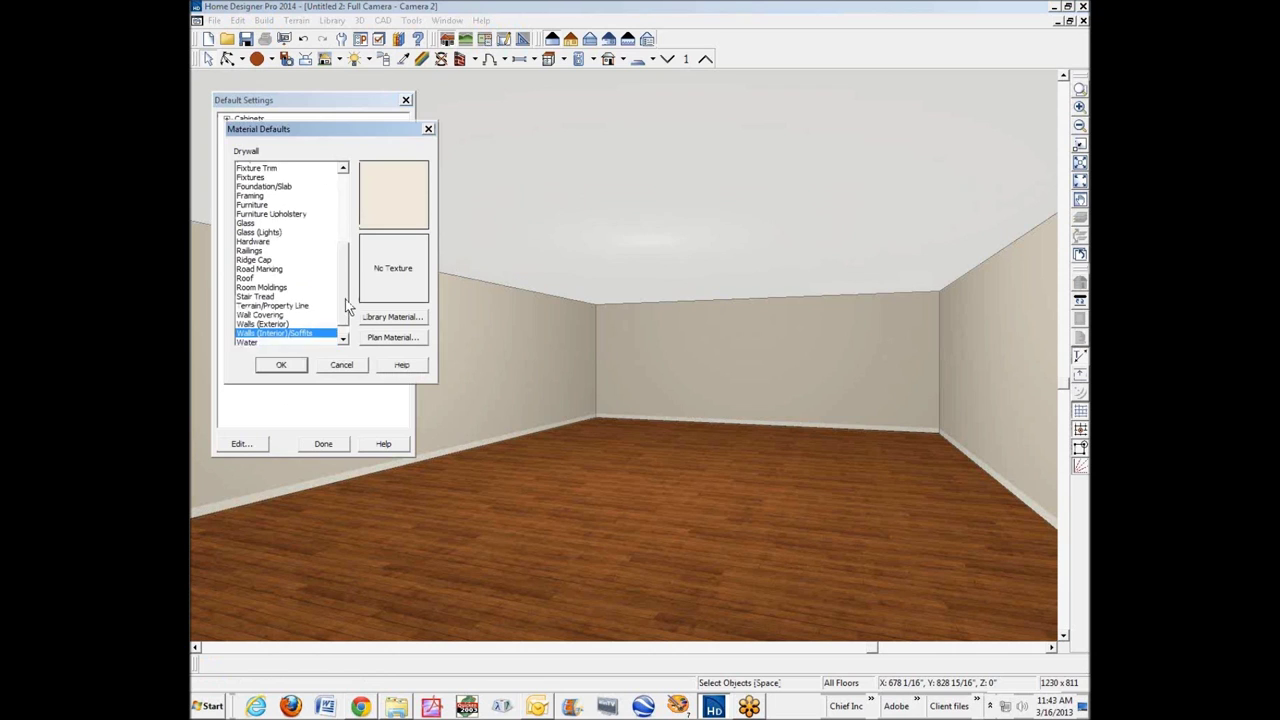
pyautogui.moveTo(347, 305); pyautogui.dragTo(346, 200)
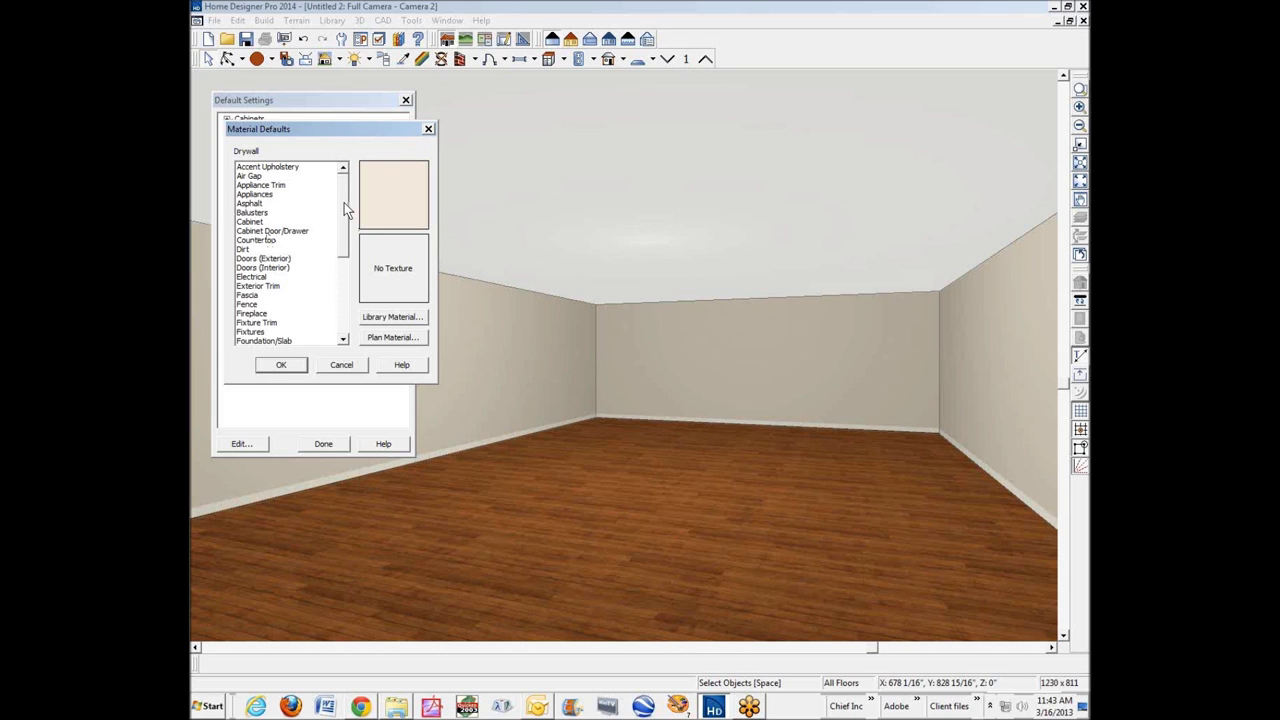
pyautogui.moveTo(344, 202); pyautogui.dragTo(345, 281)
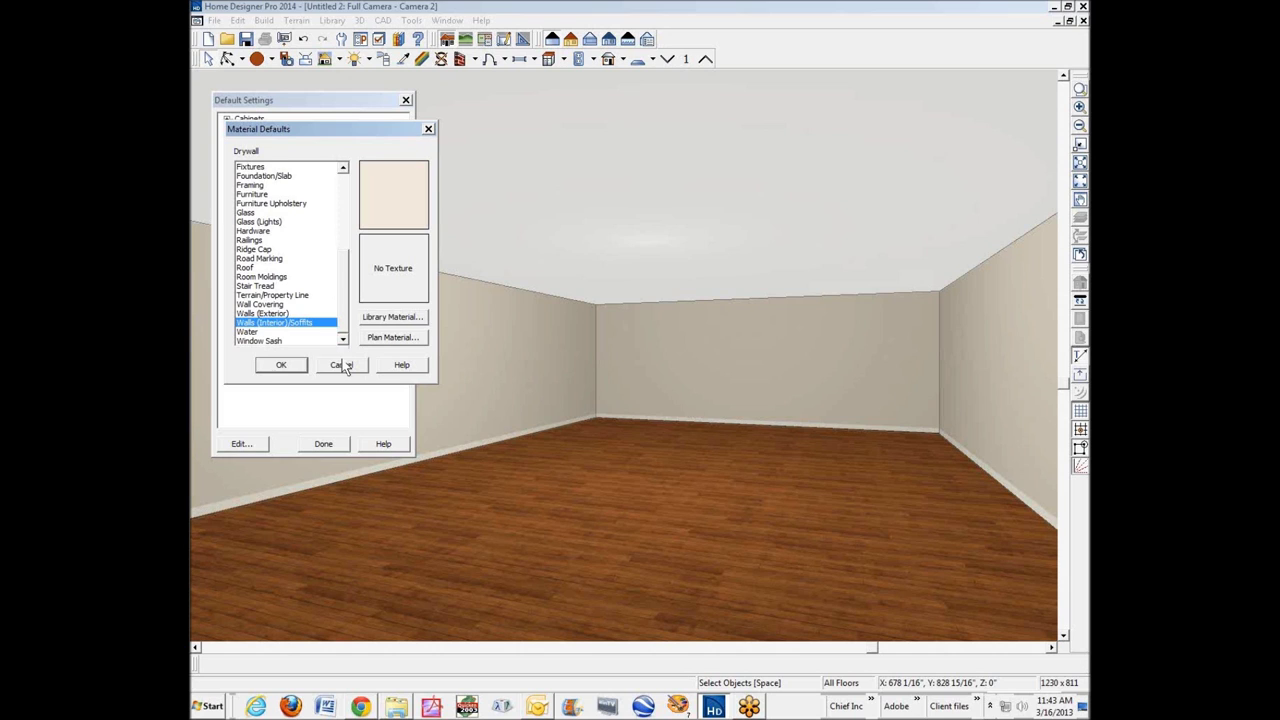
pyautogui.click(282, 366)
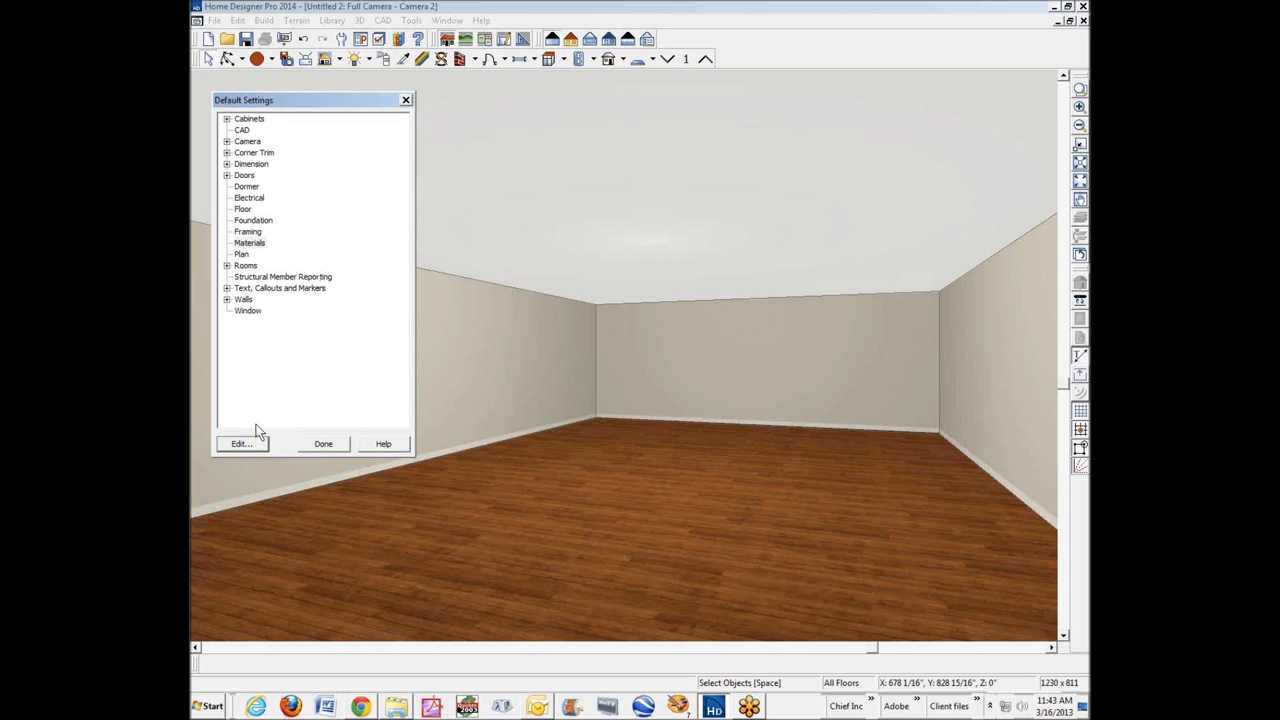
pyautogui.click(322, 443)
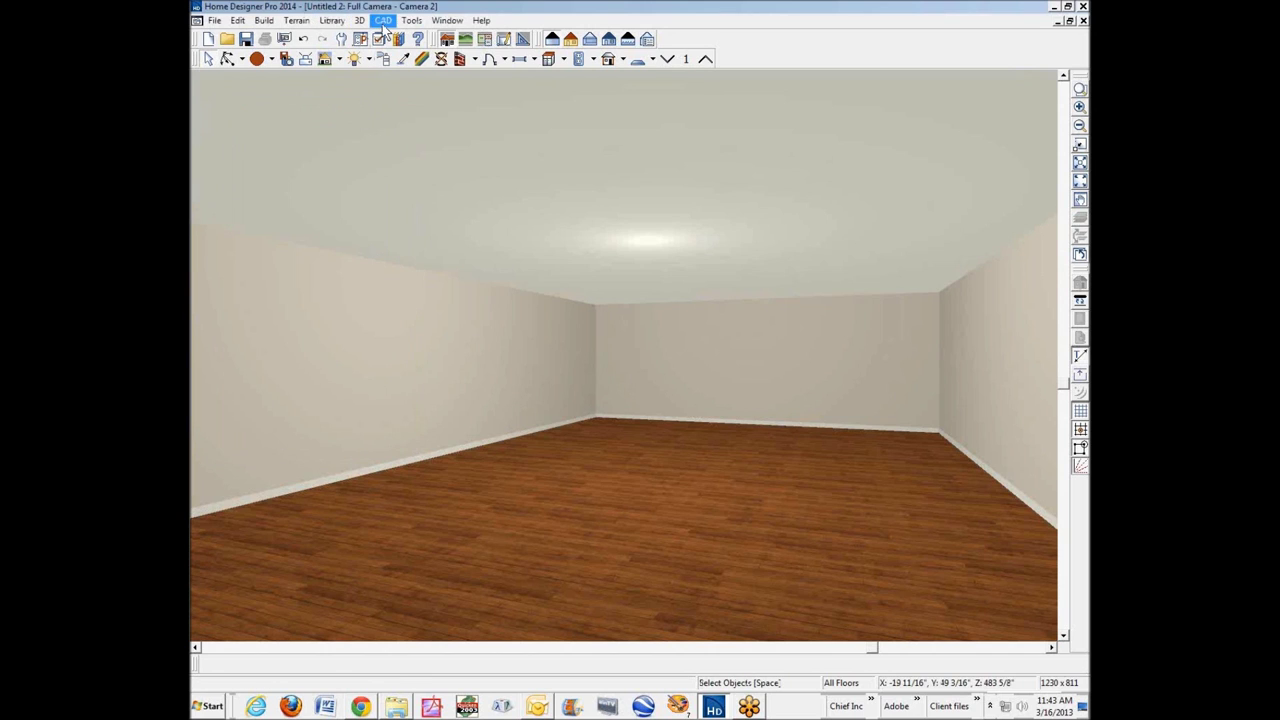
# Confirm in Plan Materials that Drywall is a 48" x 120", 1/2" sheet, closing both dialogs unchanged
pyautogui.click(333, 21)
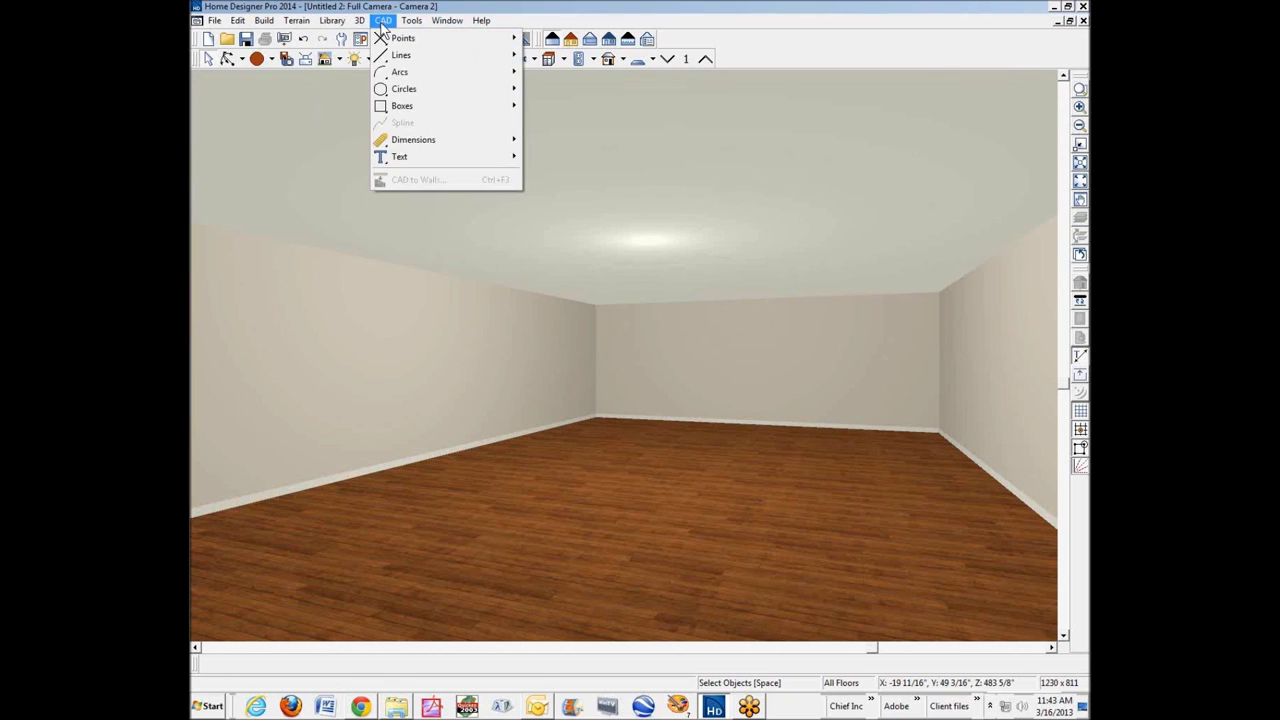
pyautogui.moveTo(357, 30)
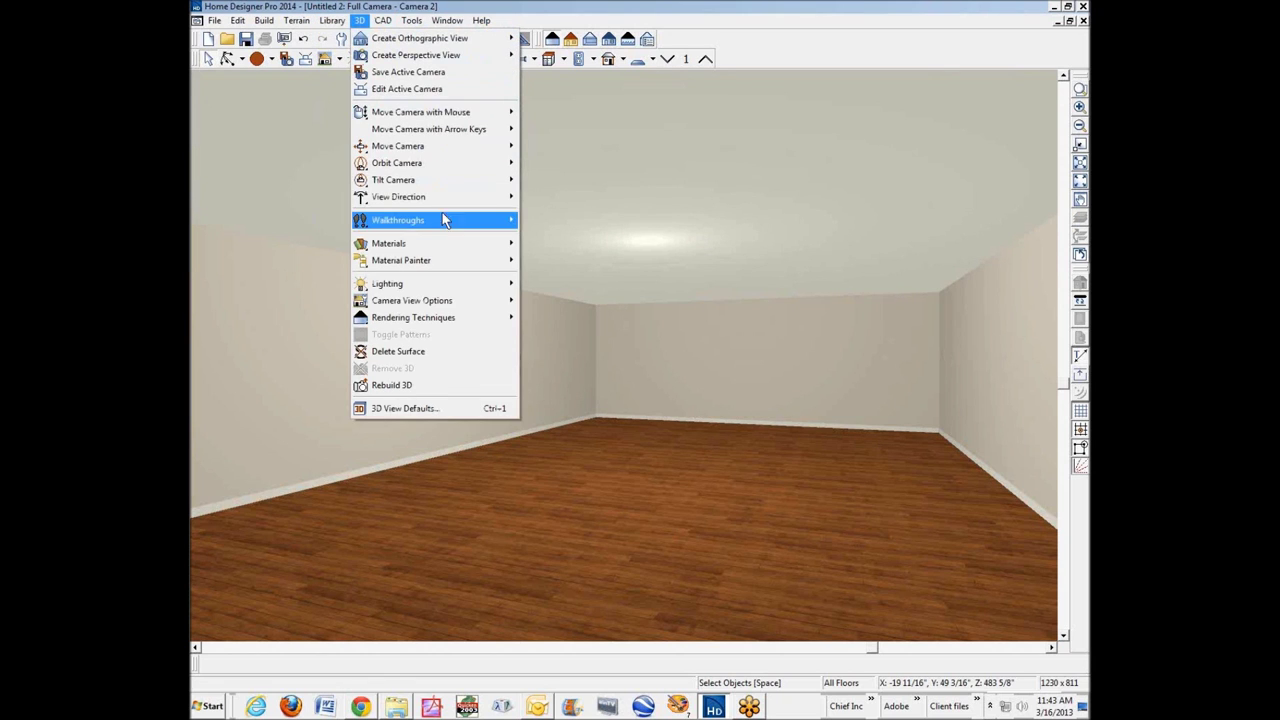
pyautogui.moveTo(430, 242)
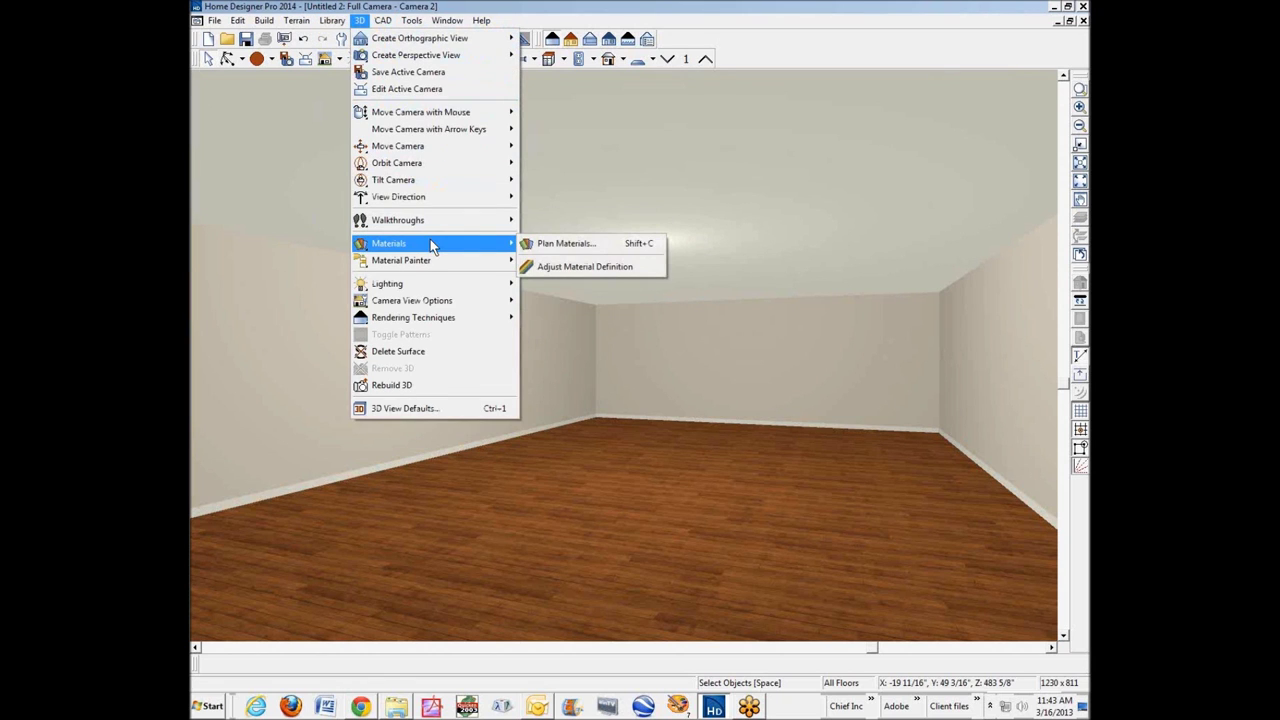
pyautogui.click(608, 250)
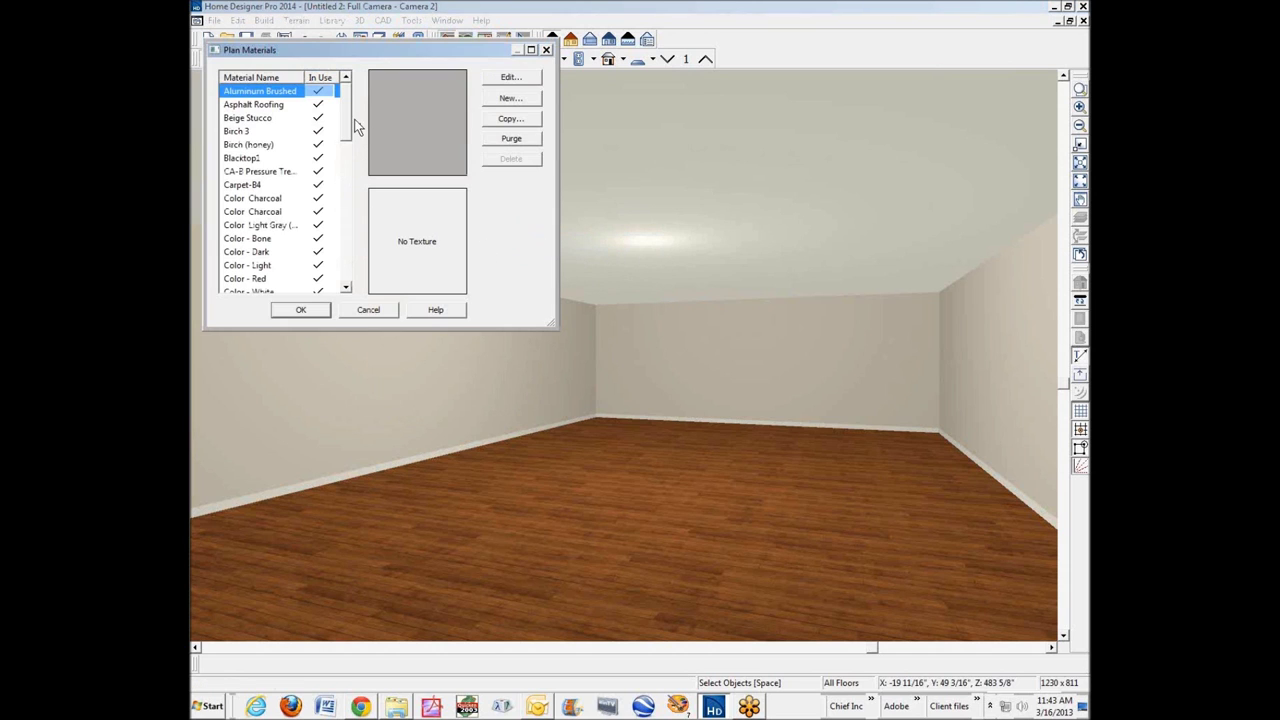
pyautogui.moveTo(348, 116); pyautogui.dragTo(351, 171)
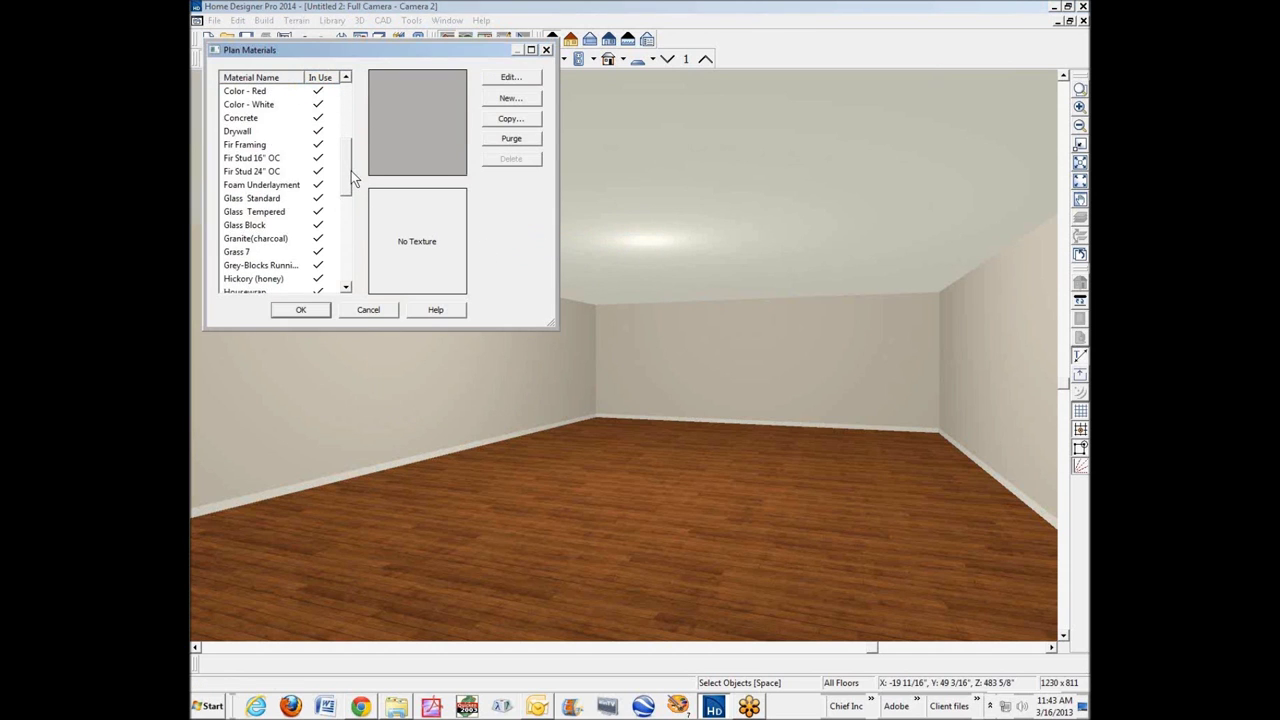
pyautogui.click(248, 131)
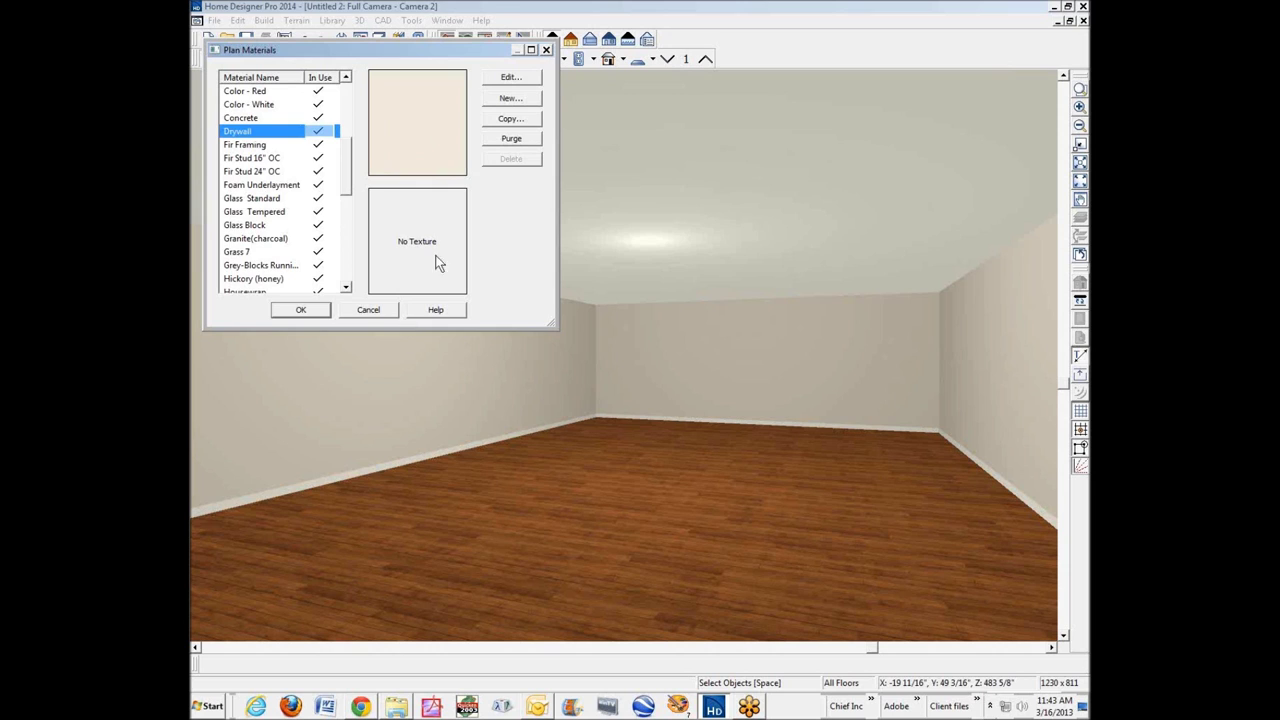
pyautogui.click(520, 79)
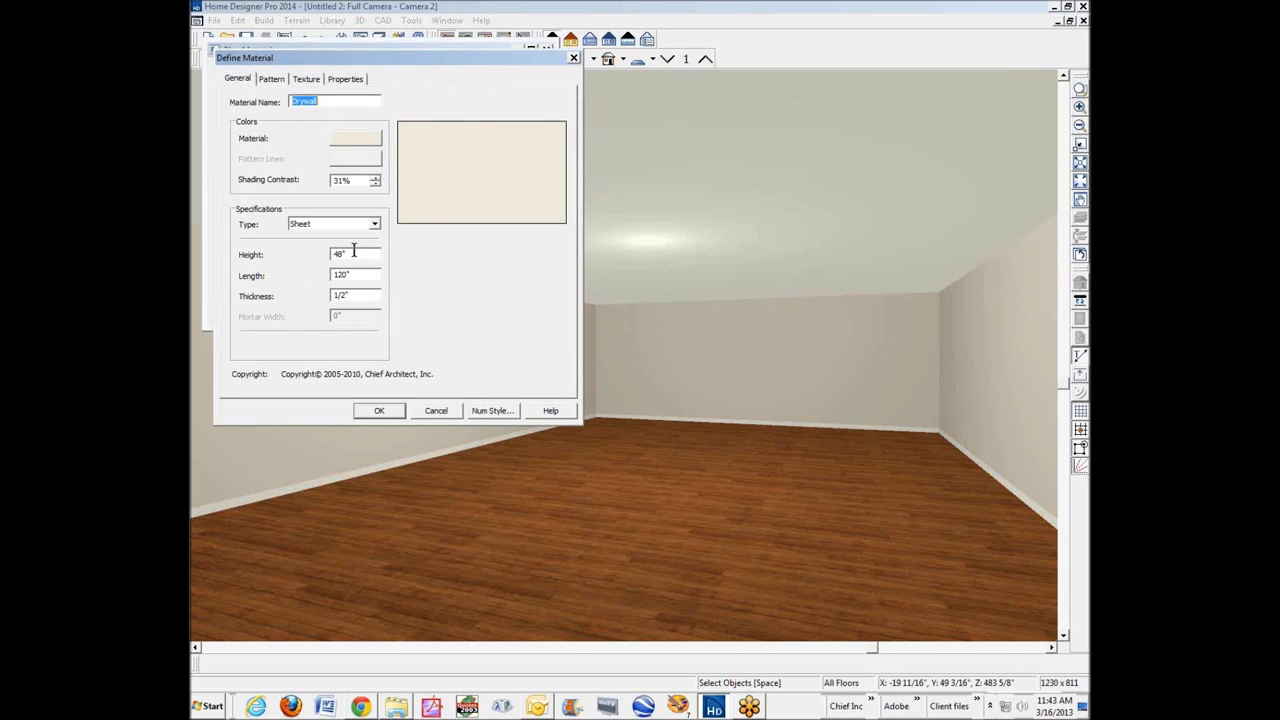
pyautogui.press('Tab')
pyautogui.press('Tab')
pyautogui.click(441, 405)
pyautogui.click(364, 311)
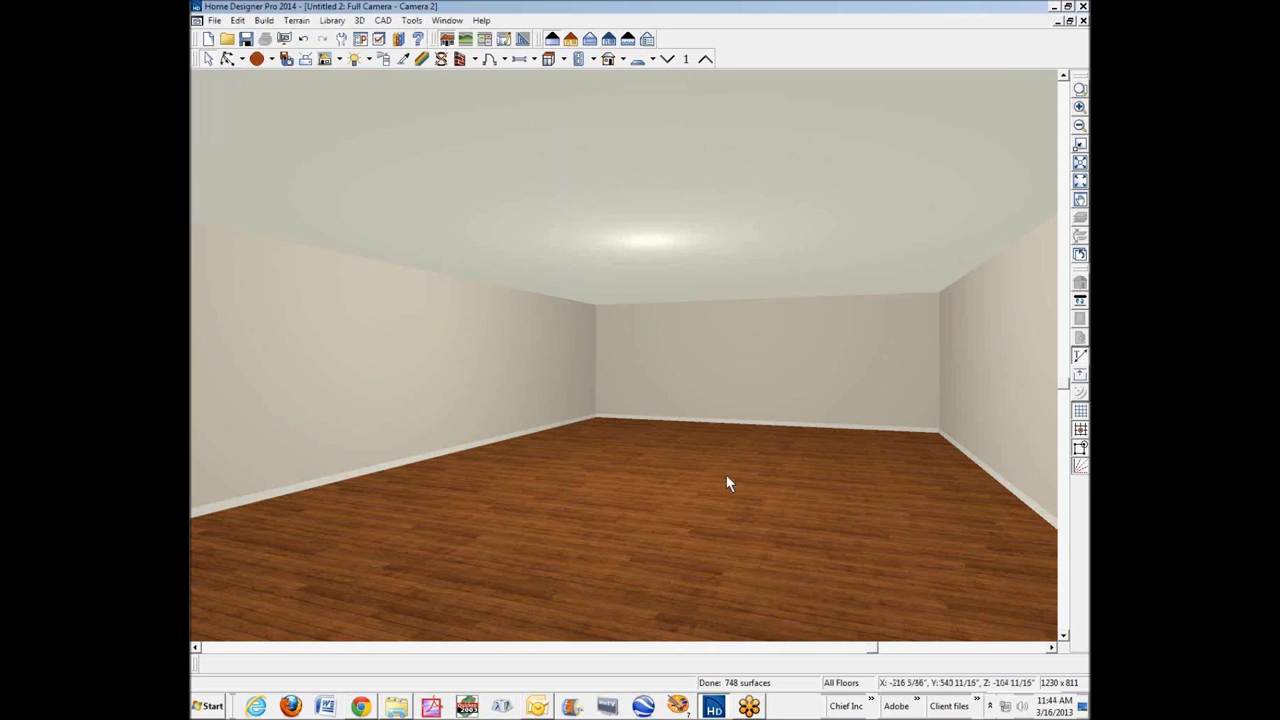
# Recheck the room's 5/8" ceiling finish in Room Specification and close it unchanged
pyautogui.rightClick(665, 476)
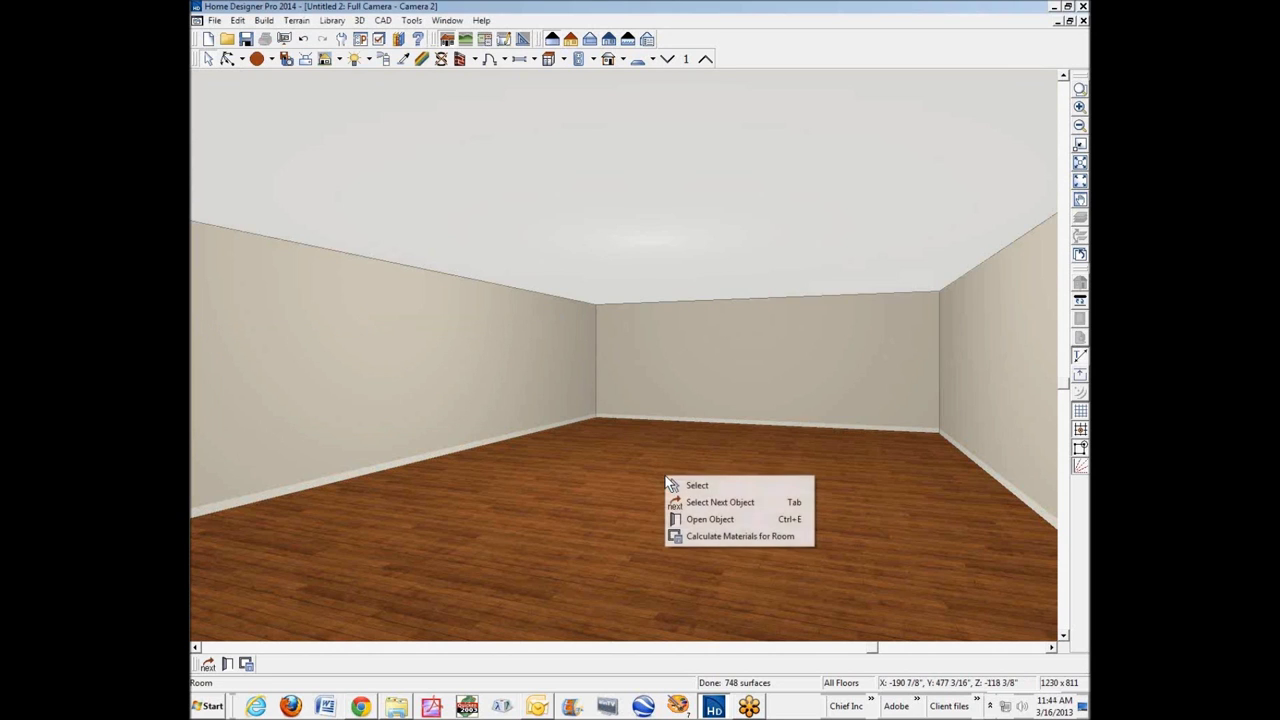
pyautogui.click(735, 525)
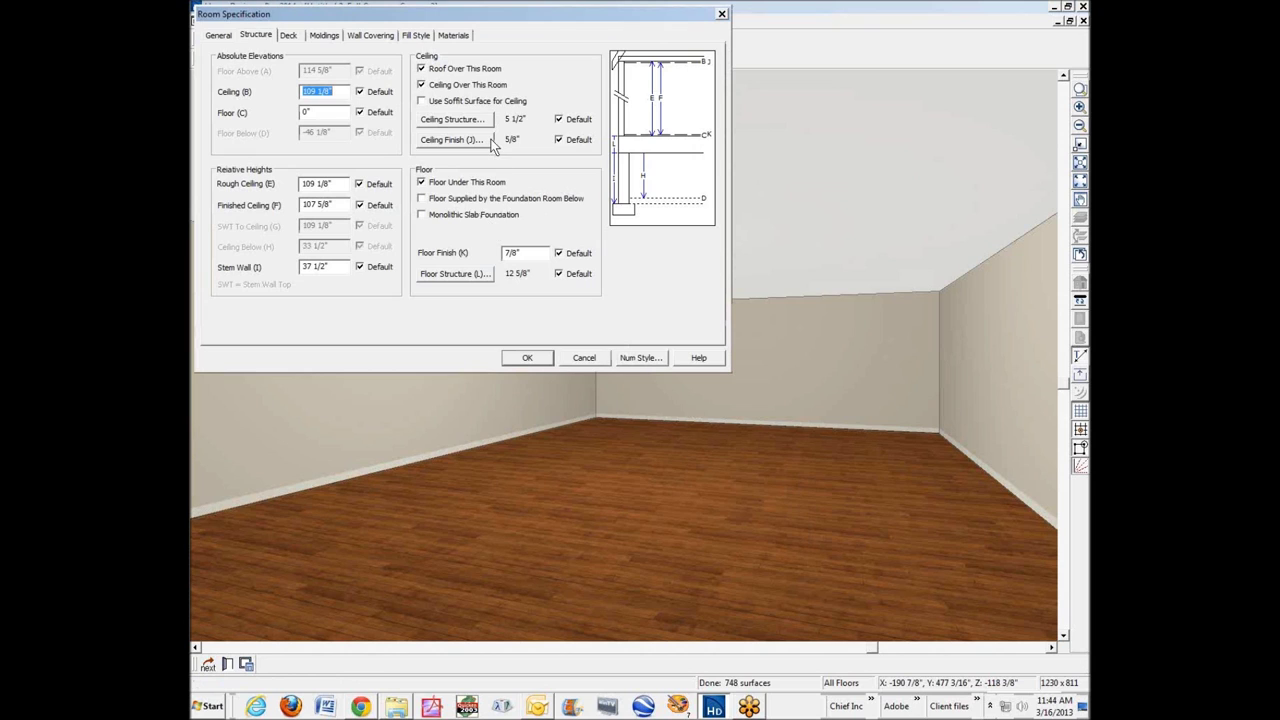
pyautogui.click(462, 36)
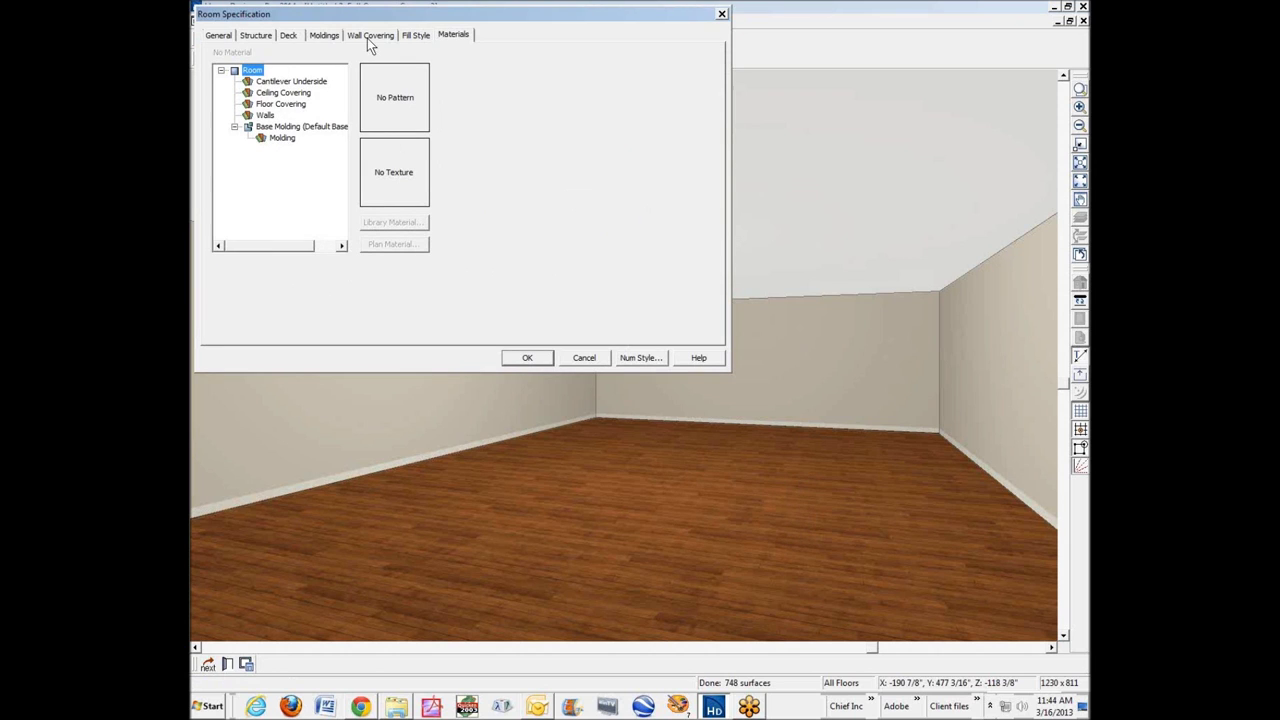
pyautogui.click(417, 36)
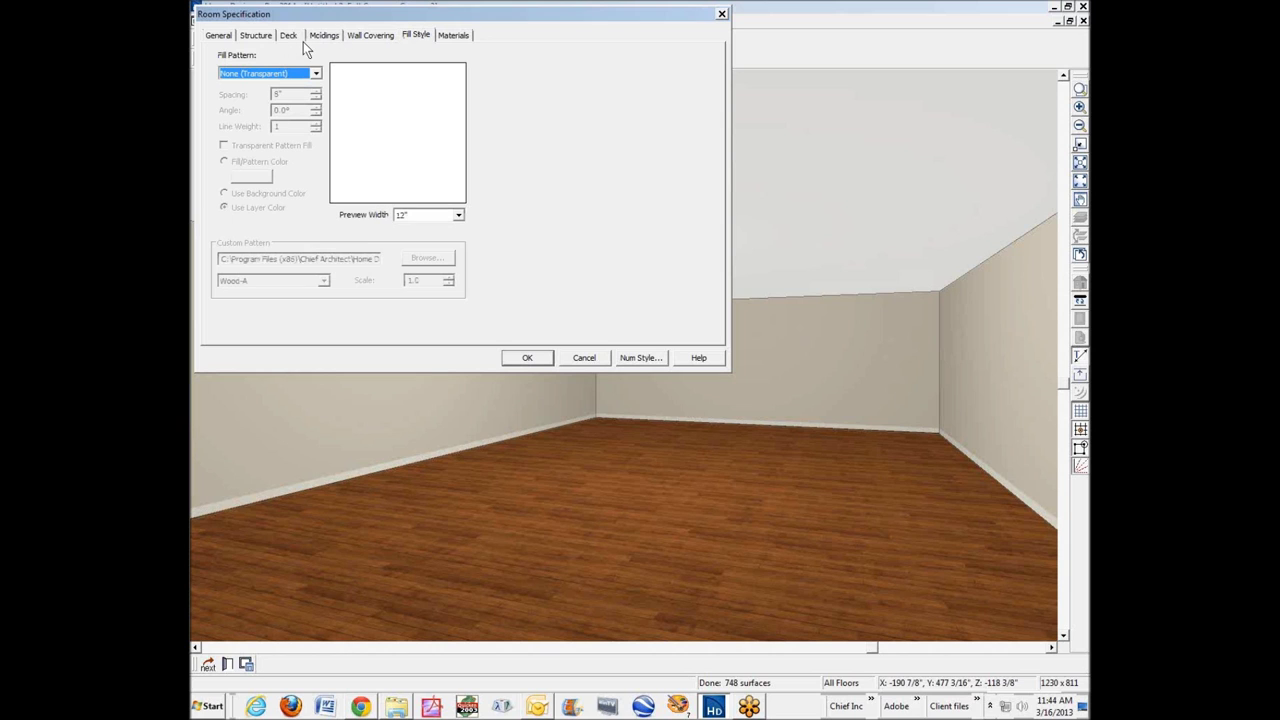
pyautogui.click(255, 38)
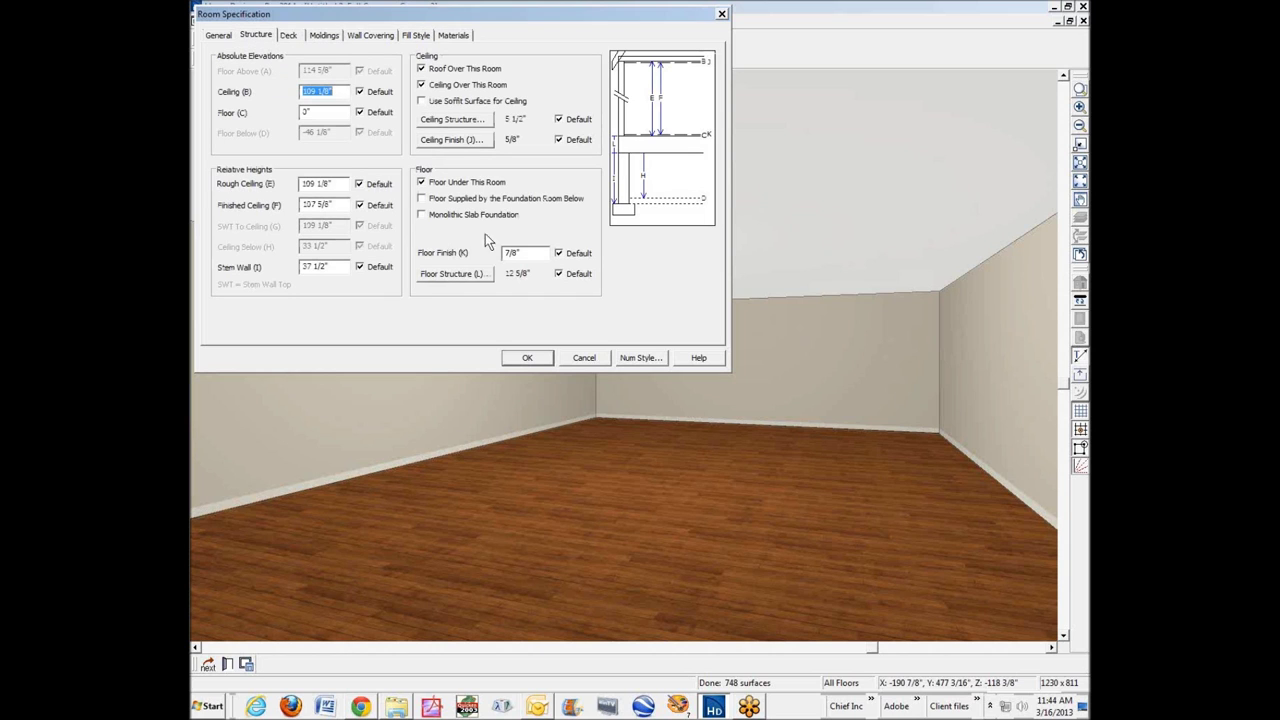
pyautogui.click(455, 140)
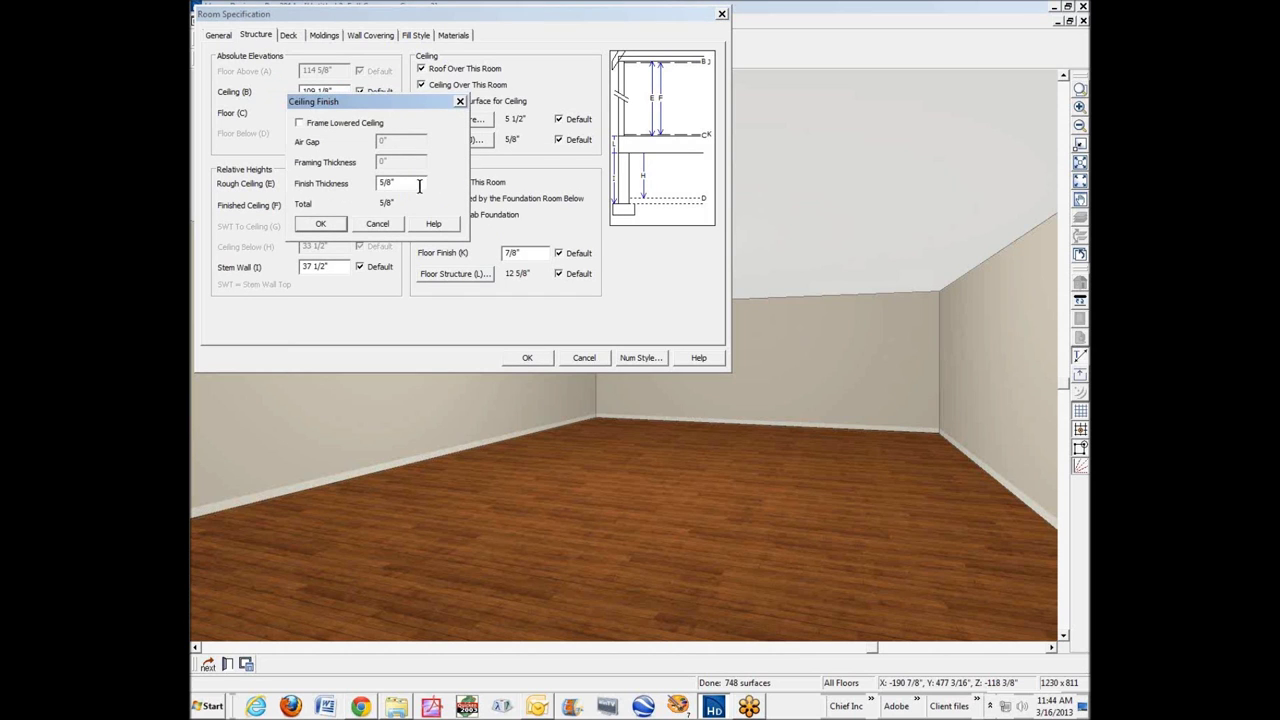
pyautogui.click(386, 229)
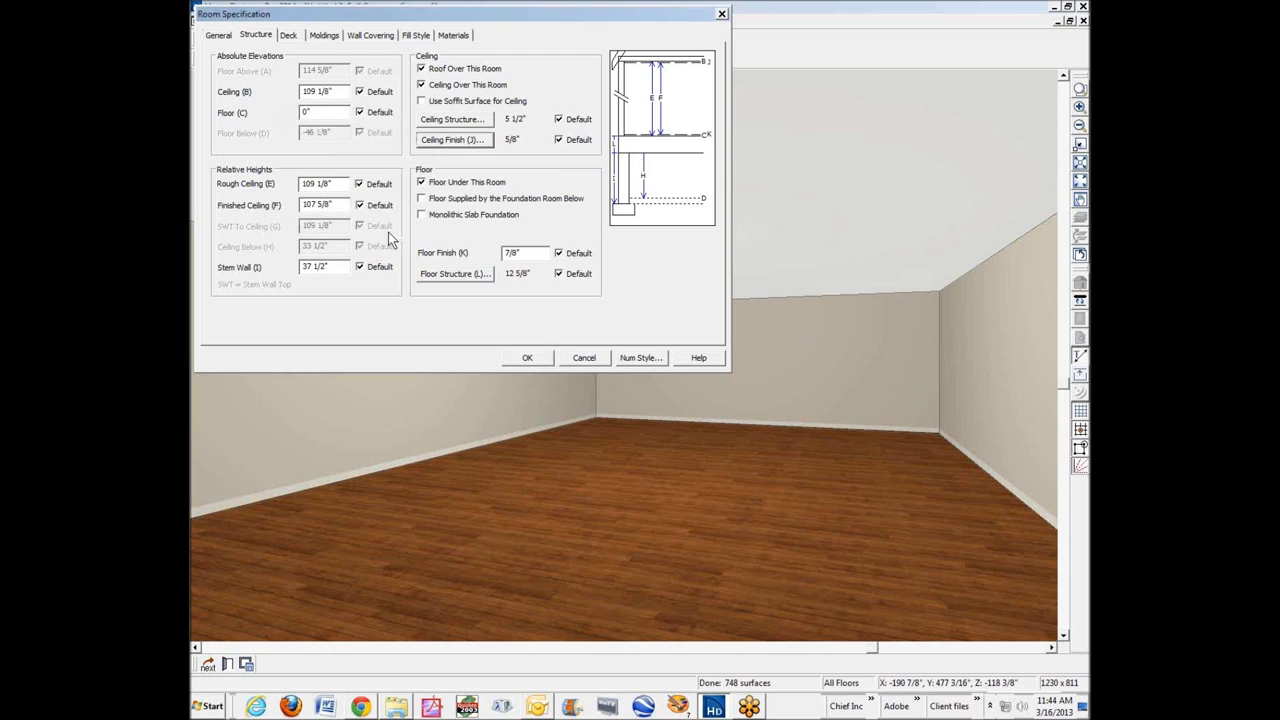
pyautogui.click(587, 360)
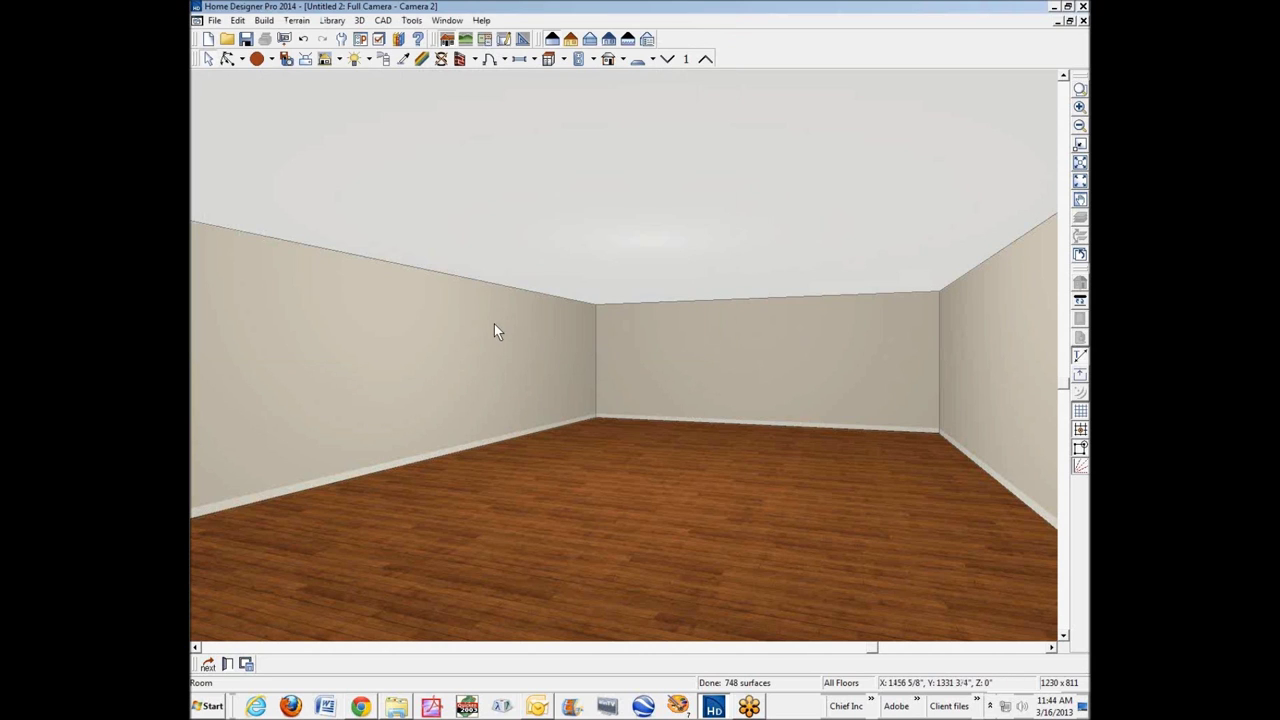
pyautogui.rightClick(494, 324)
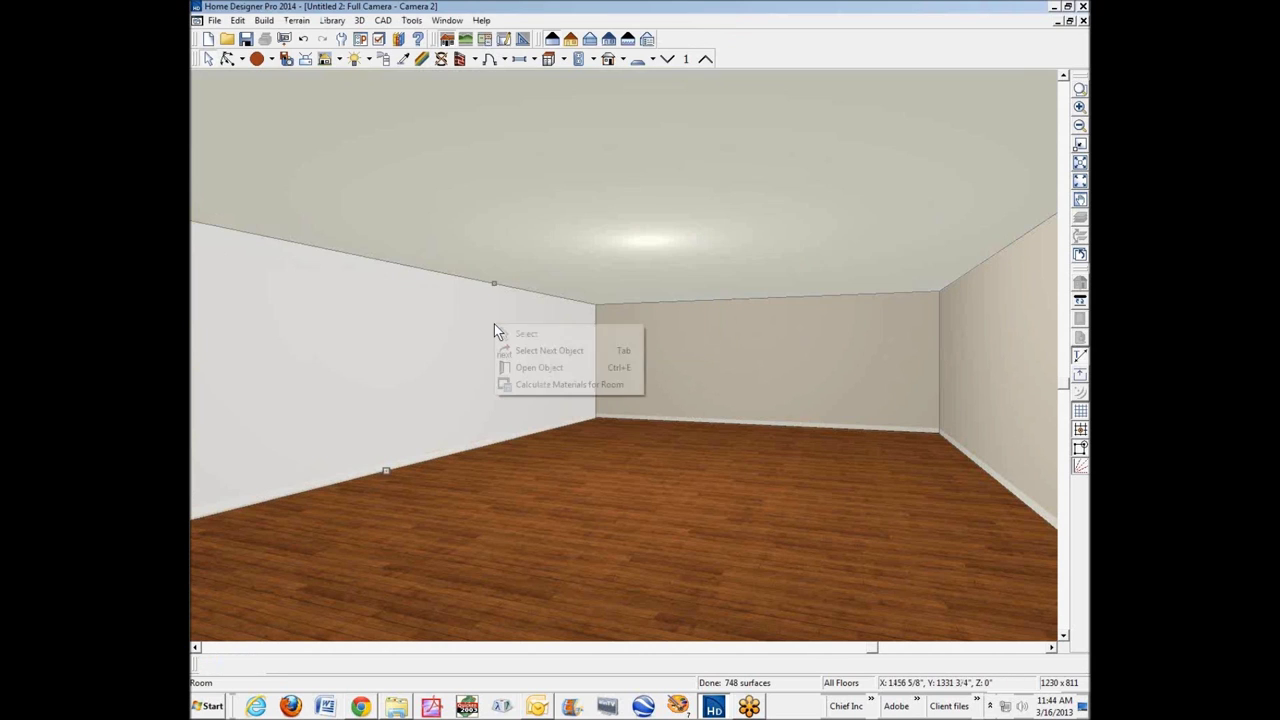
pyautogui.click(550, 368)
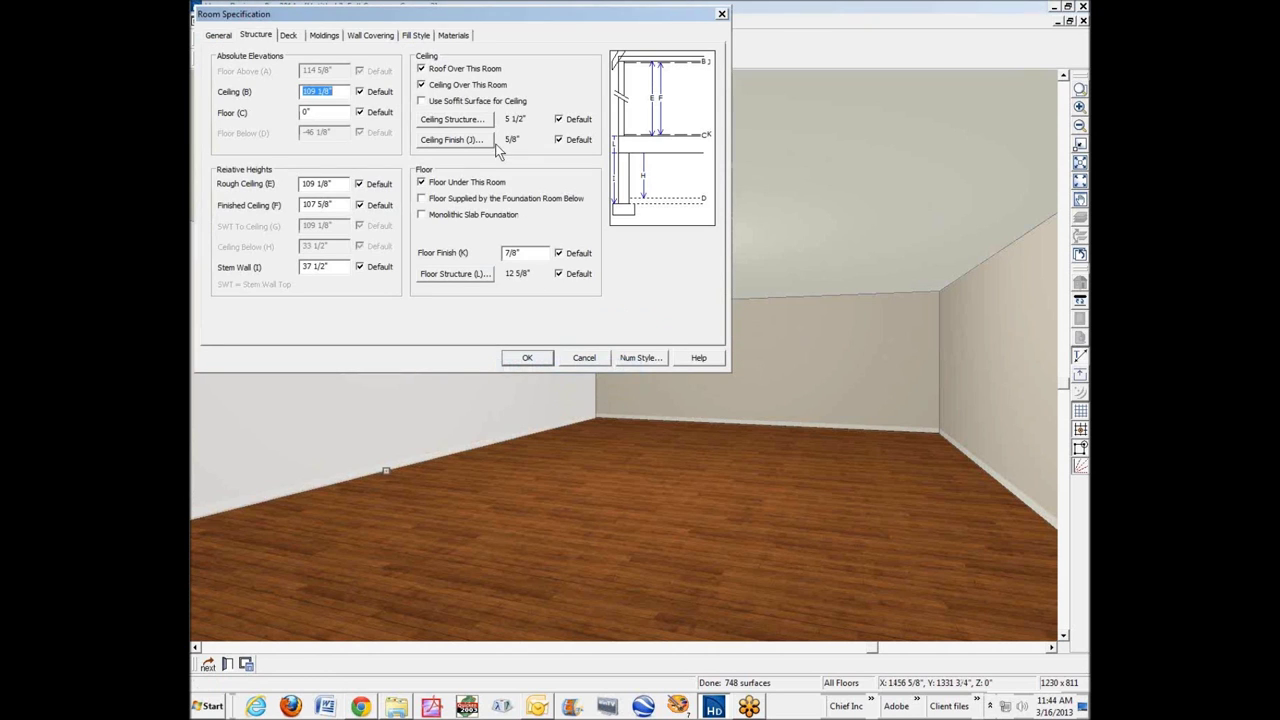
pyautogui.click(455, 36)
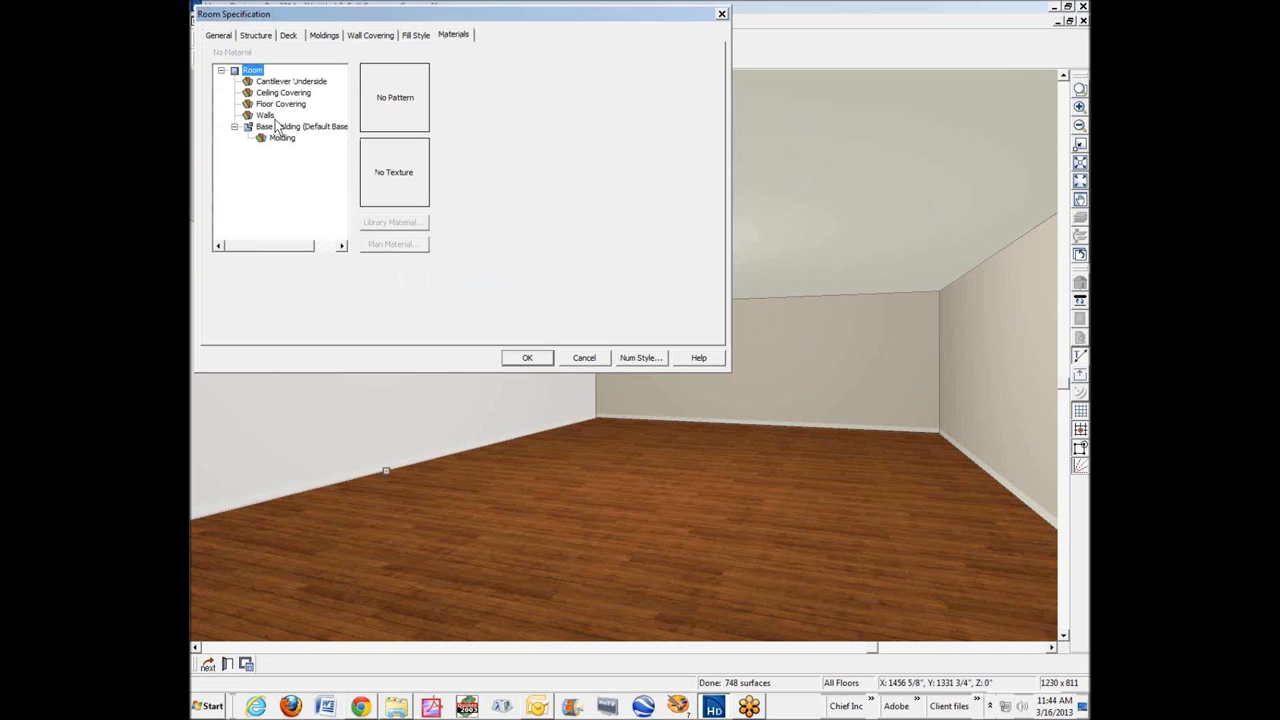
pyautogui.click(256, 38)
pyautogui.click(447, 140)
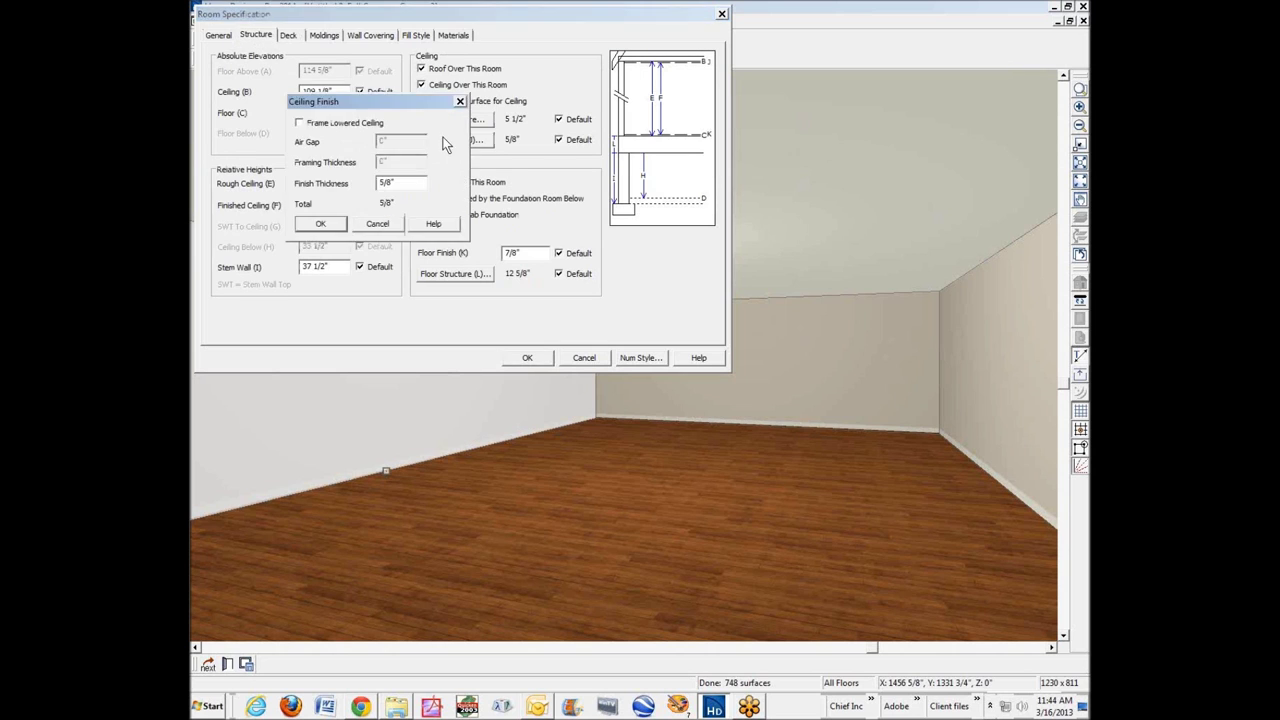
pyautogui.doubleClick(408, 181)
pyautogui.click(380, 224)
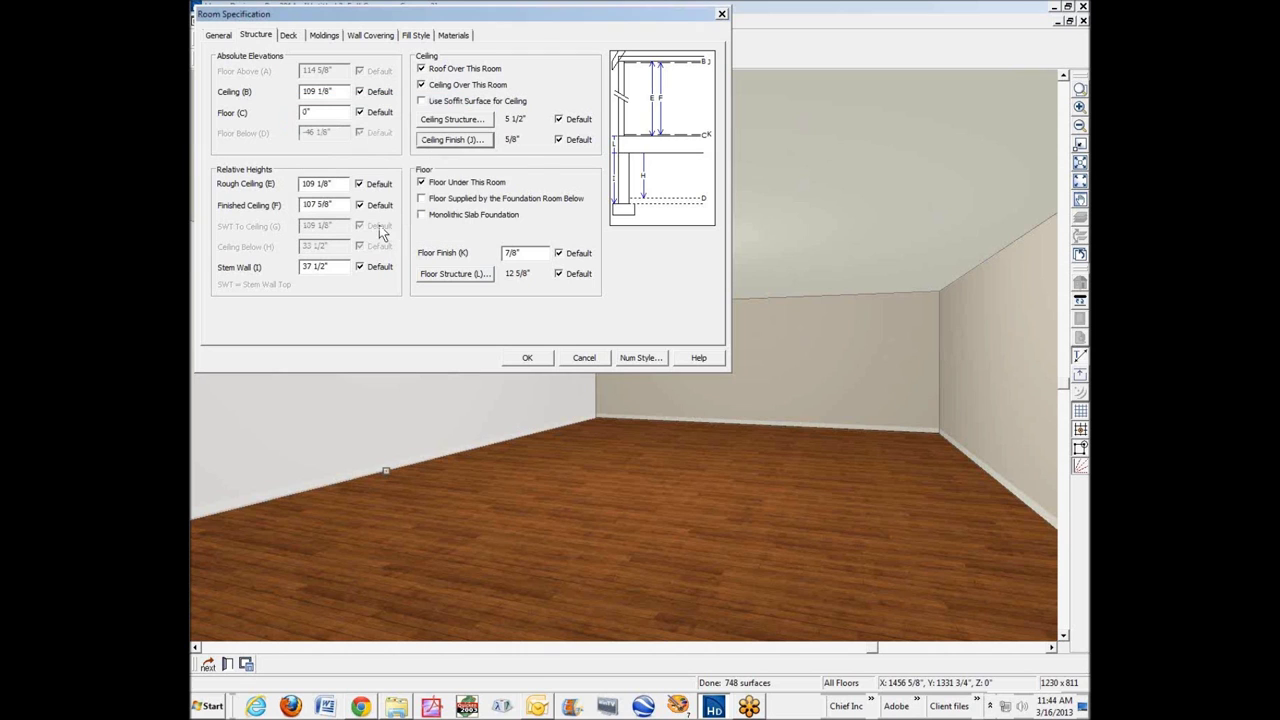
pyautogui.click(587, 359)
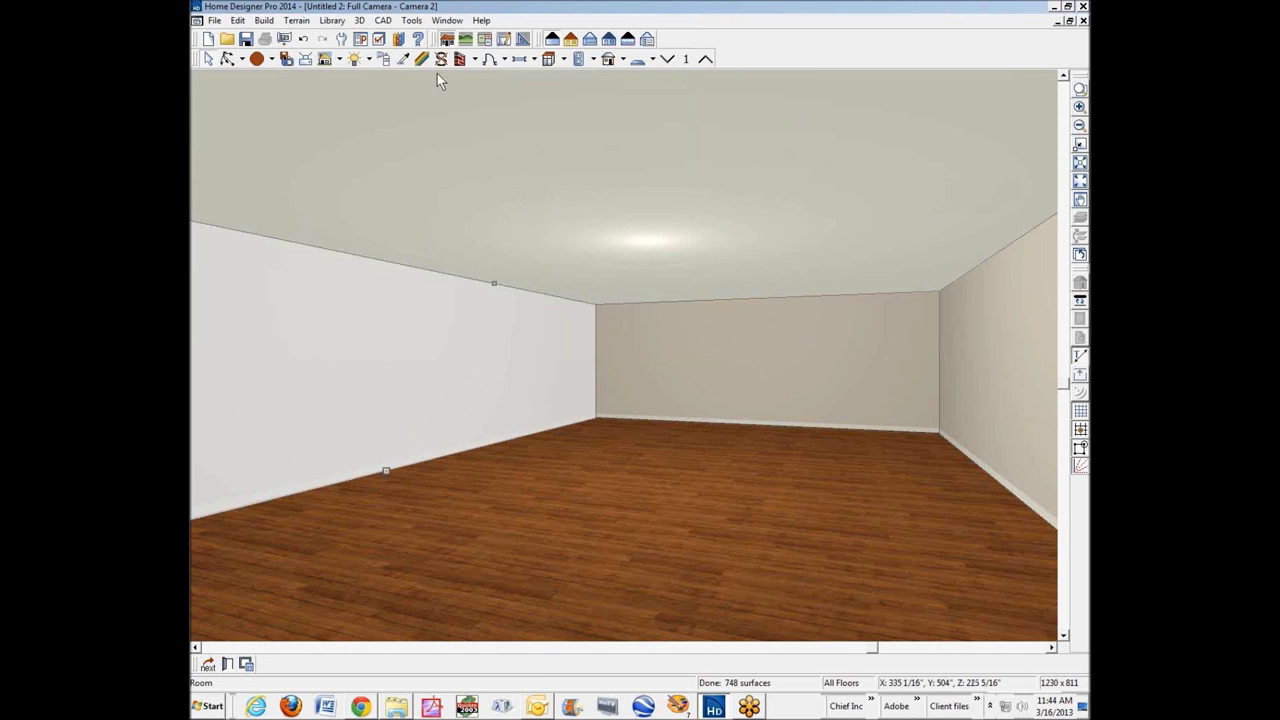
# Load Drywall from Core Catalogs > Materials > Wallboard as the material to paint with
pyautogui.click(391, 63)
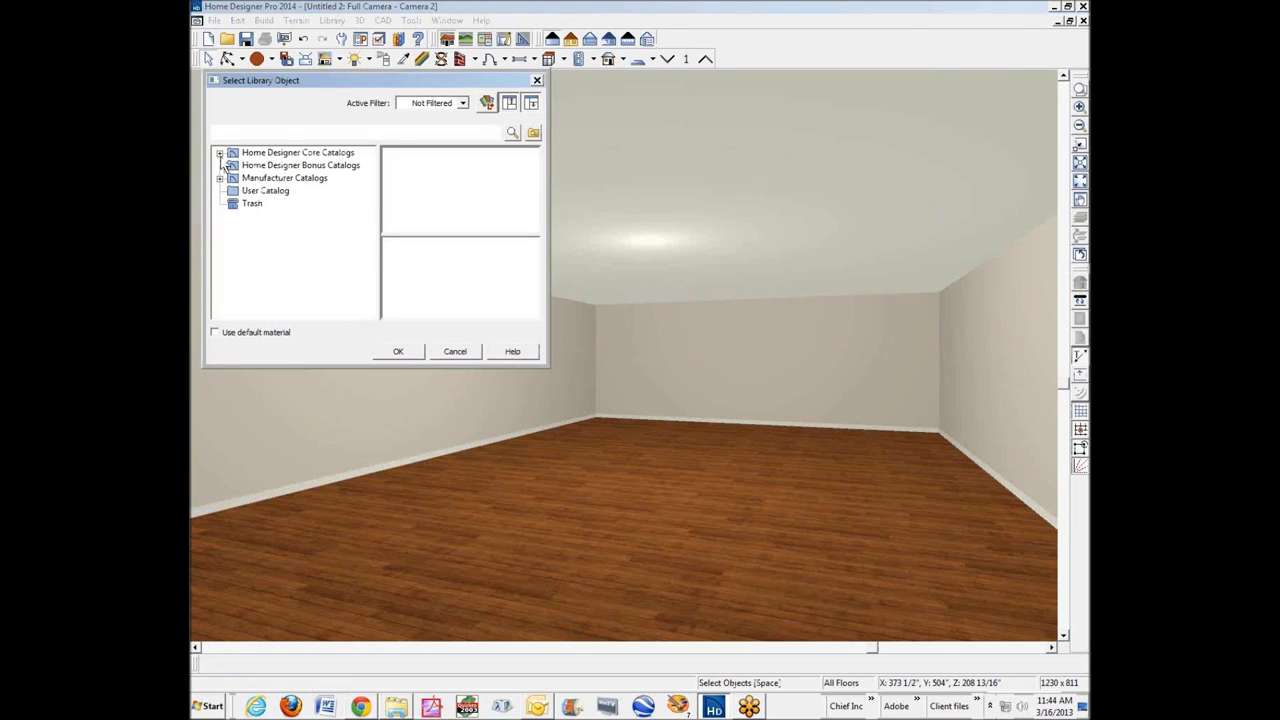
pyautogui.click(219, 153)
pyautogui.click(234, 166)
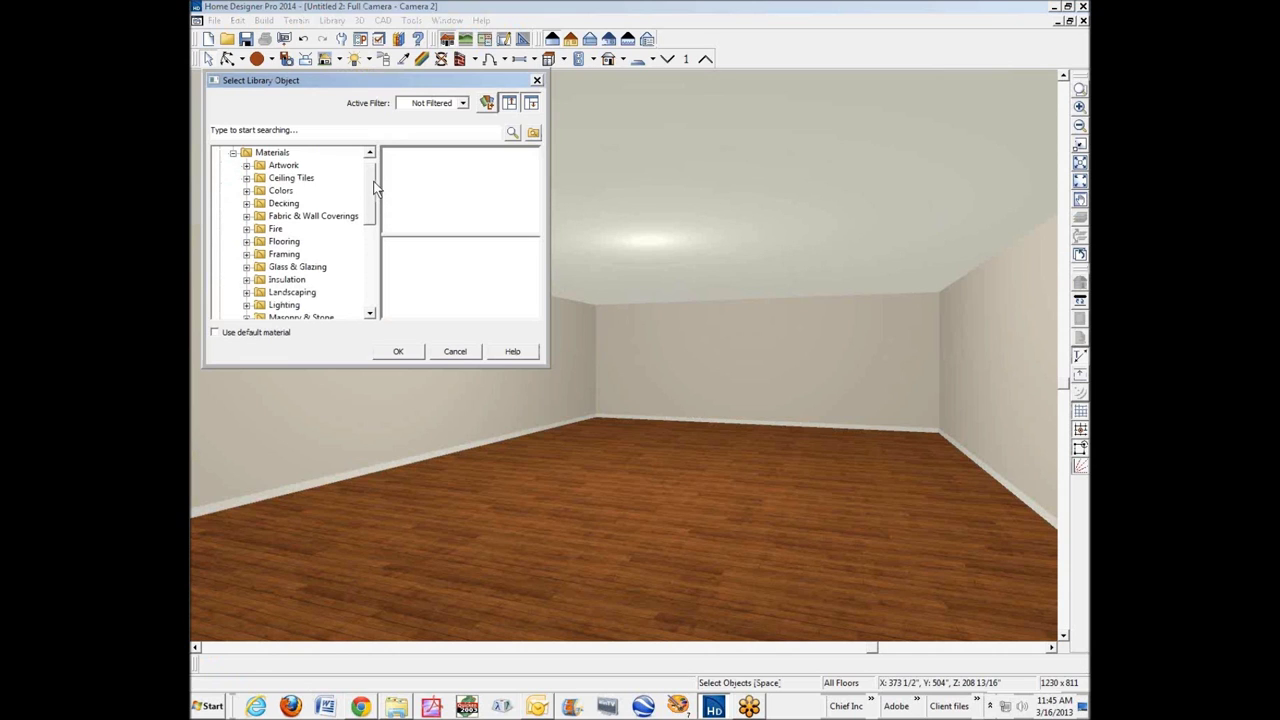
pyautogui.moveTo(375, 187); pyautogui.dragTo(391, 232)
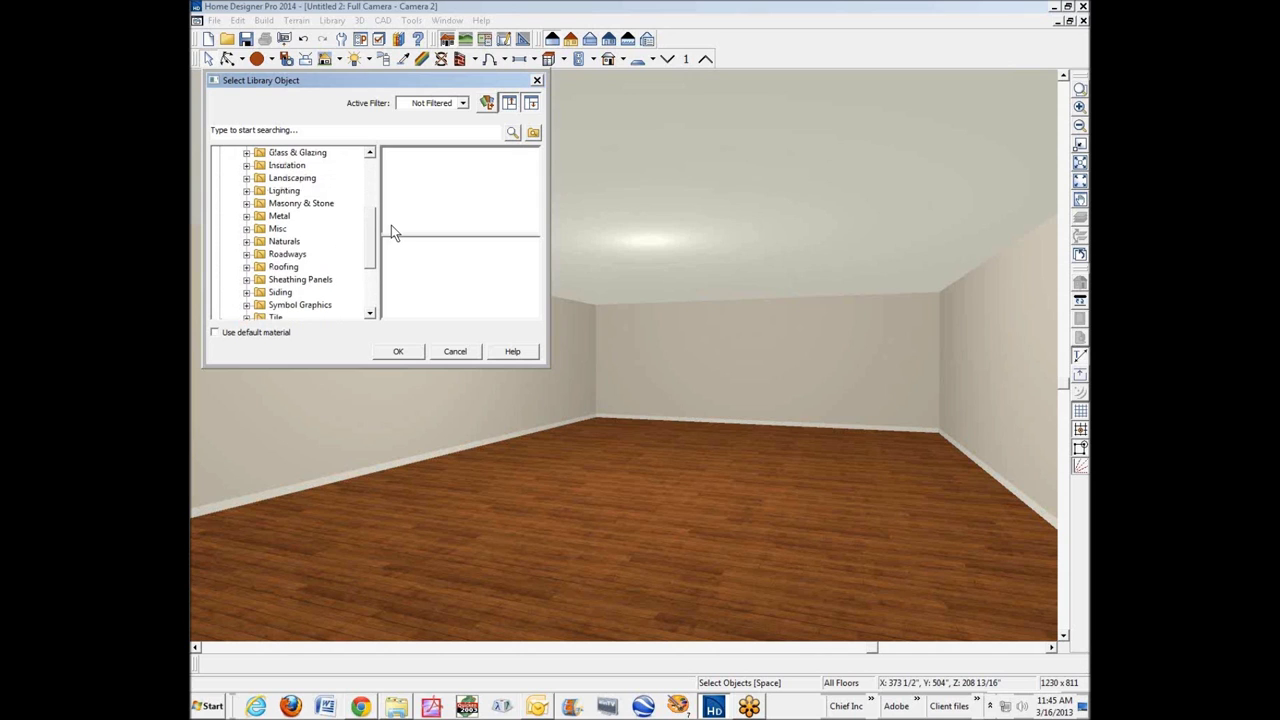
pyautogui.moveTo(391, 225); pyautogui.dragTo(386, 190)
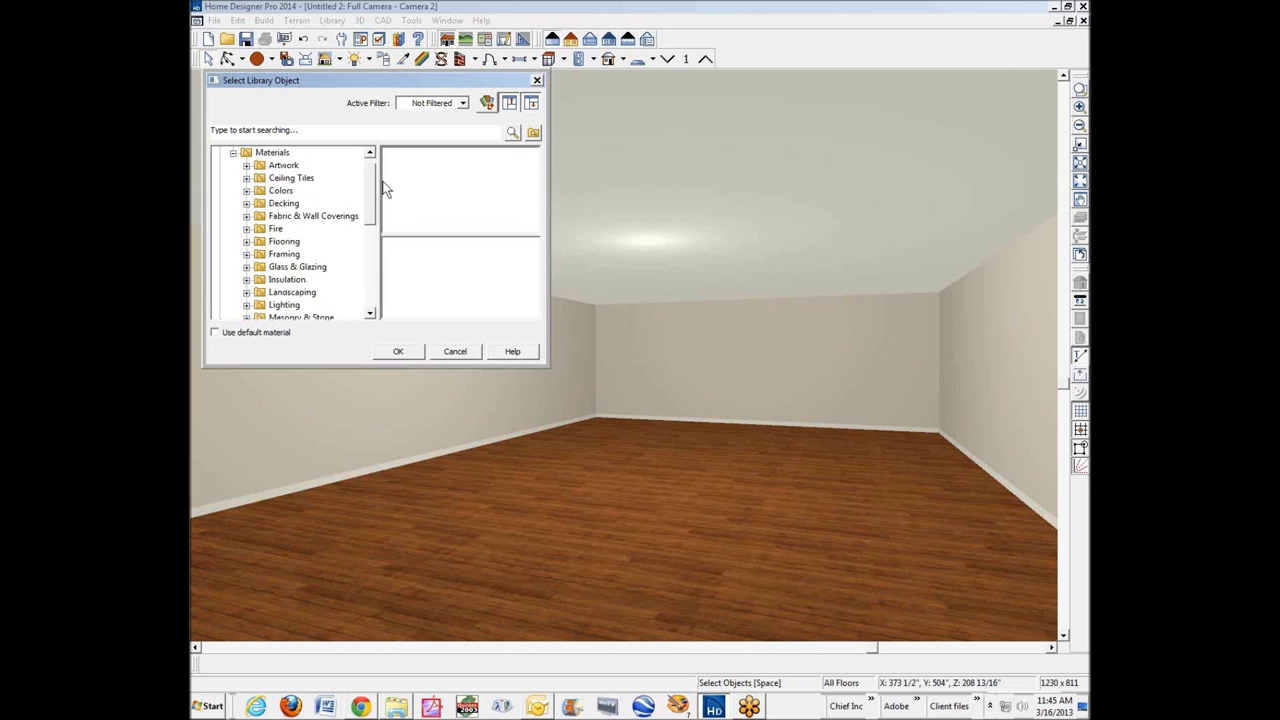
pyautogui.click(247, 216)
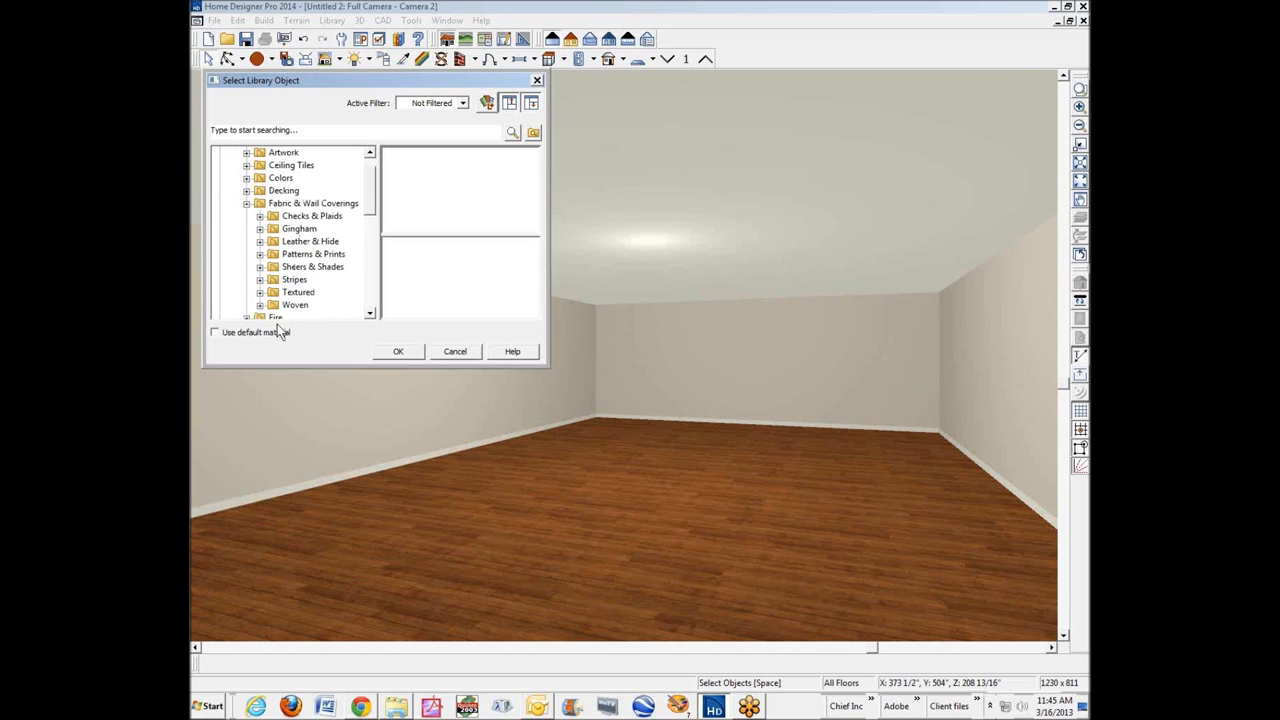
pyautogui.click(248, 204)
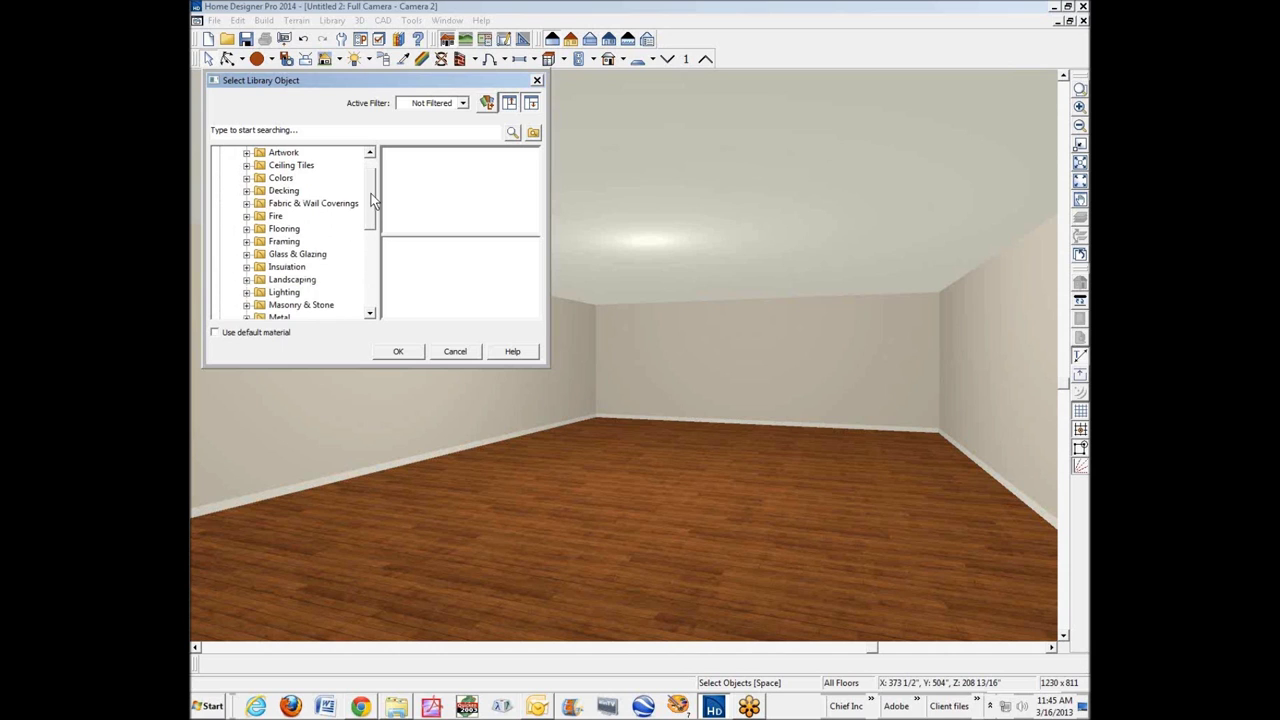
pyautogui.moveTo(371, 197); pyautogui.dragTo(372, 260)
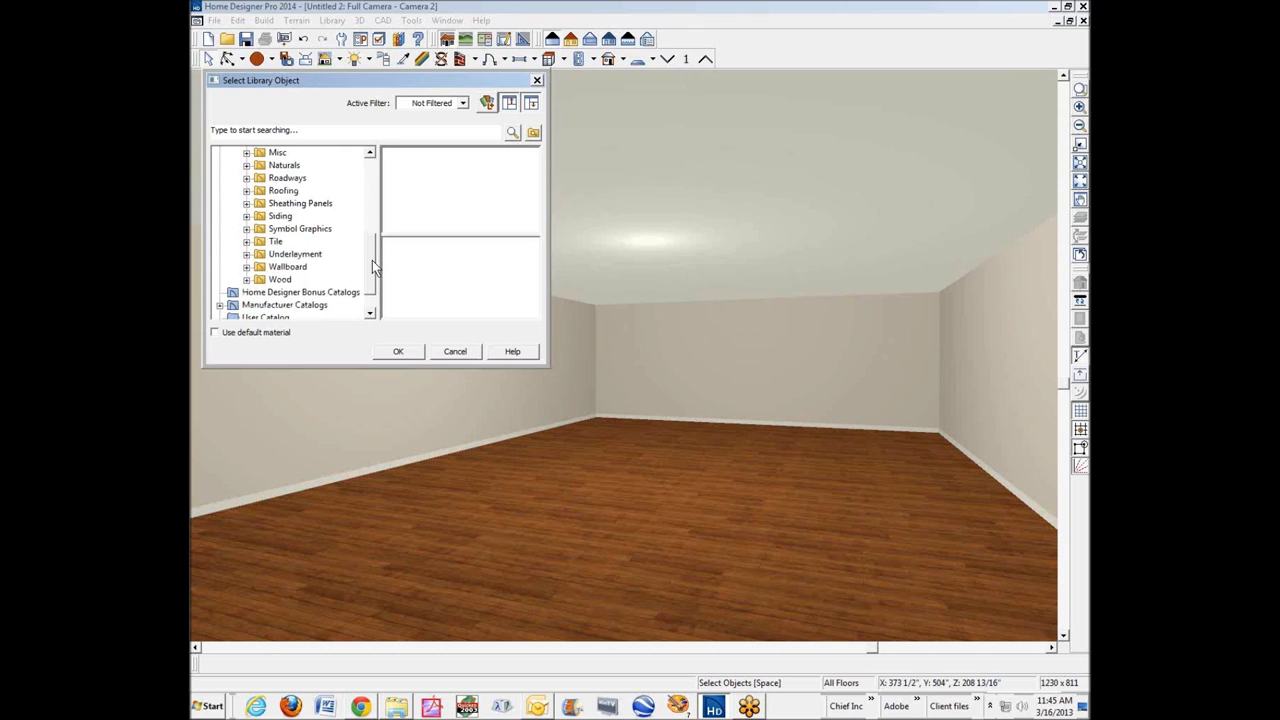
pyautogui.click(246, 266)
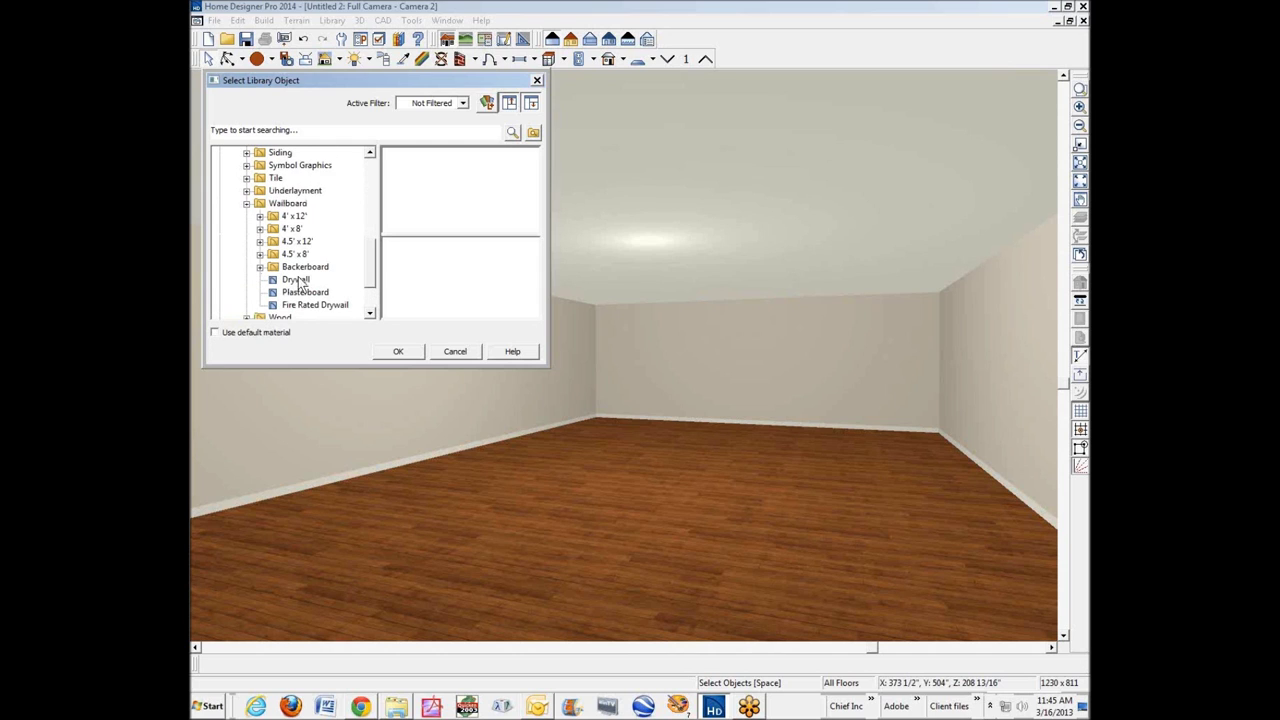
pyautogui.click(296, 280)
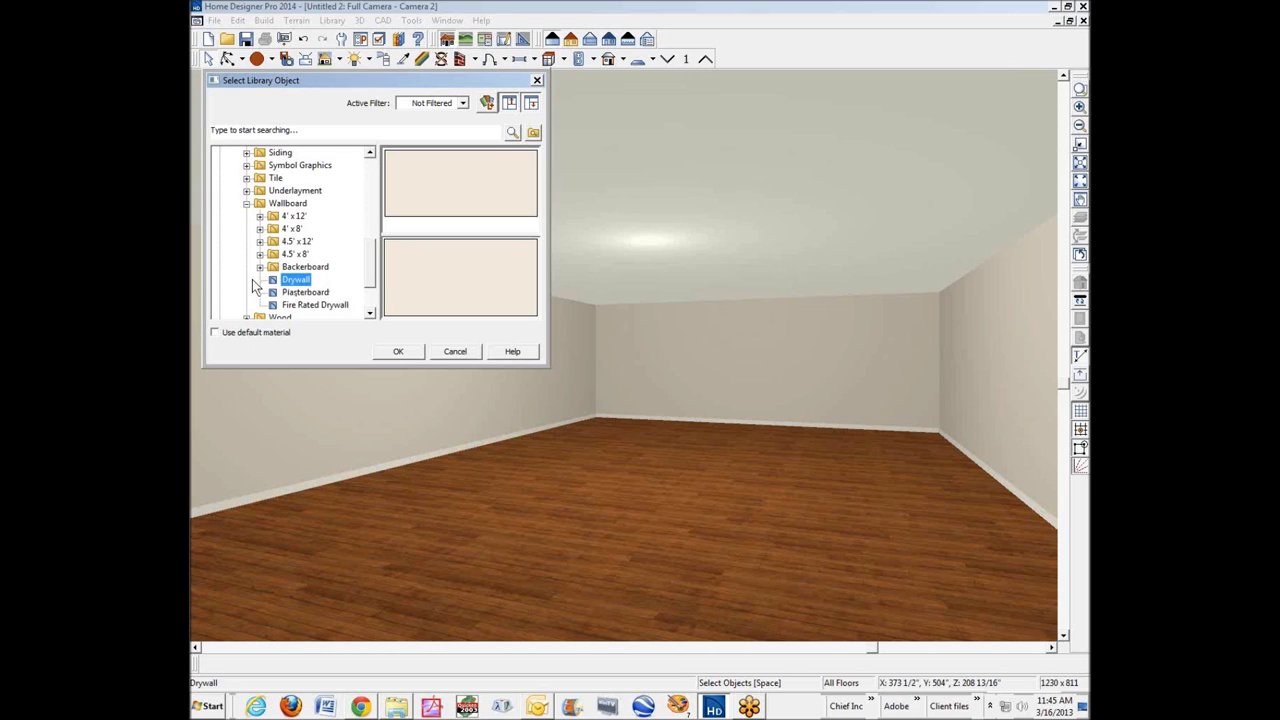
pyautogui.click(399, 352)
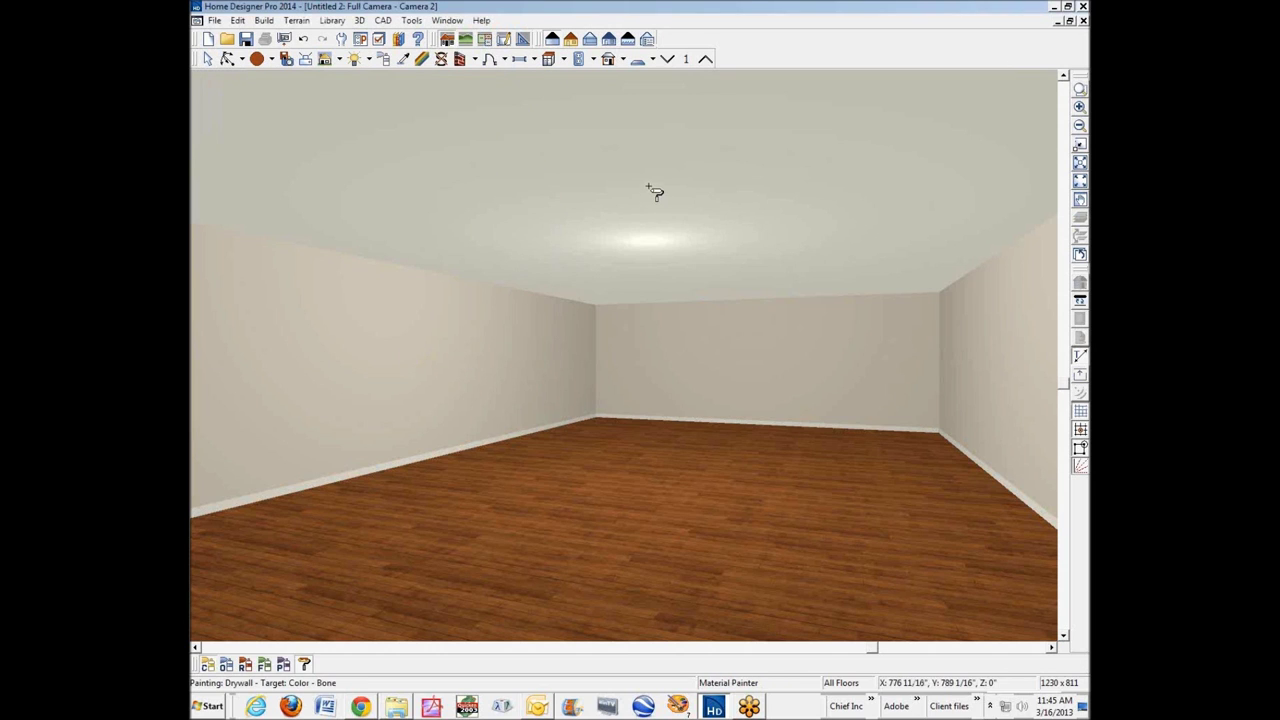
# Paint the ceiling with Drywall and change its sheets to 120" length and 5/8" thickness
pyautogui.click(212, 668)
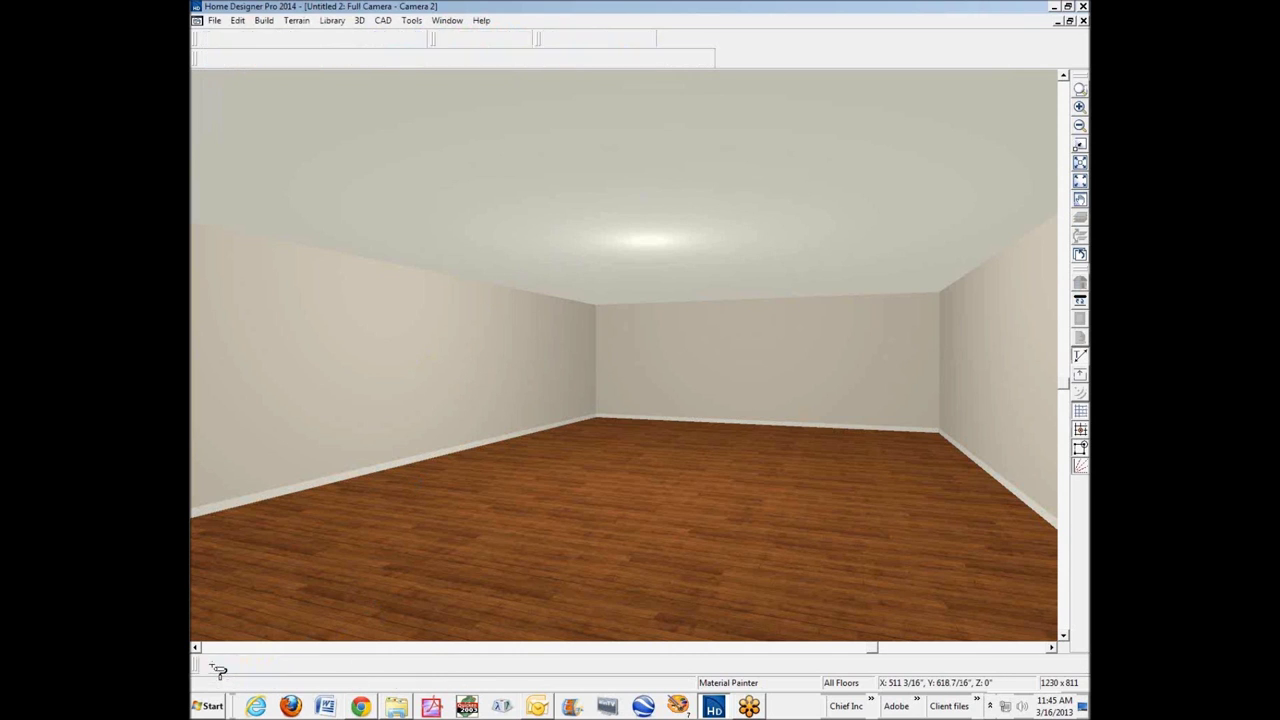
pyautogui.click(659, 191)
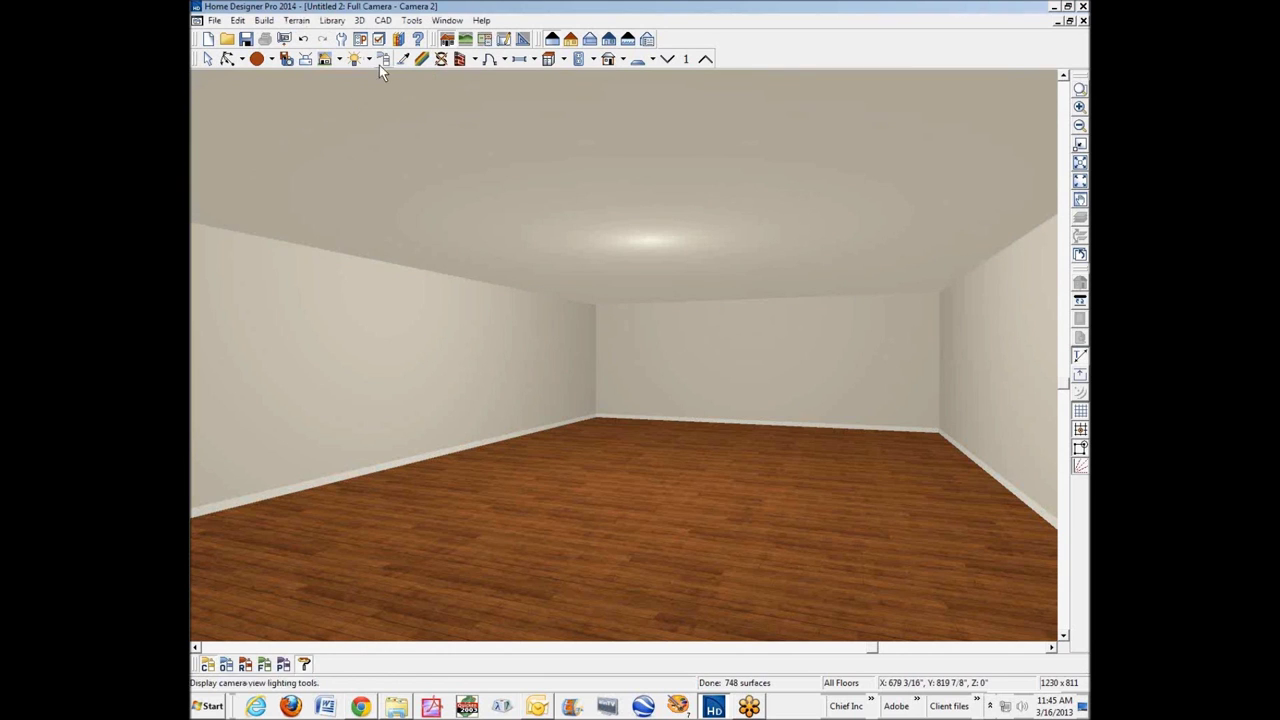
pyautogui.click(421, 58)
pyautogui.click(627, 210)
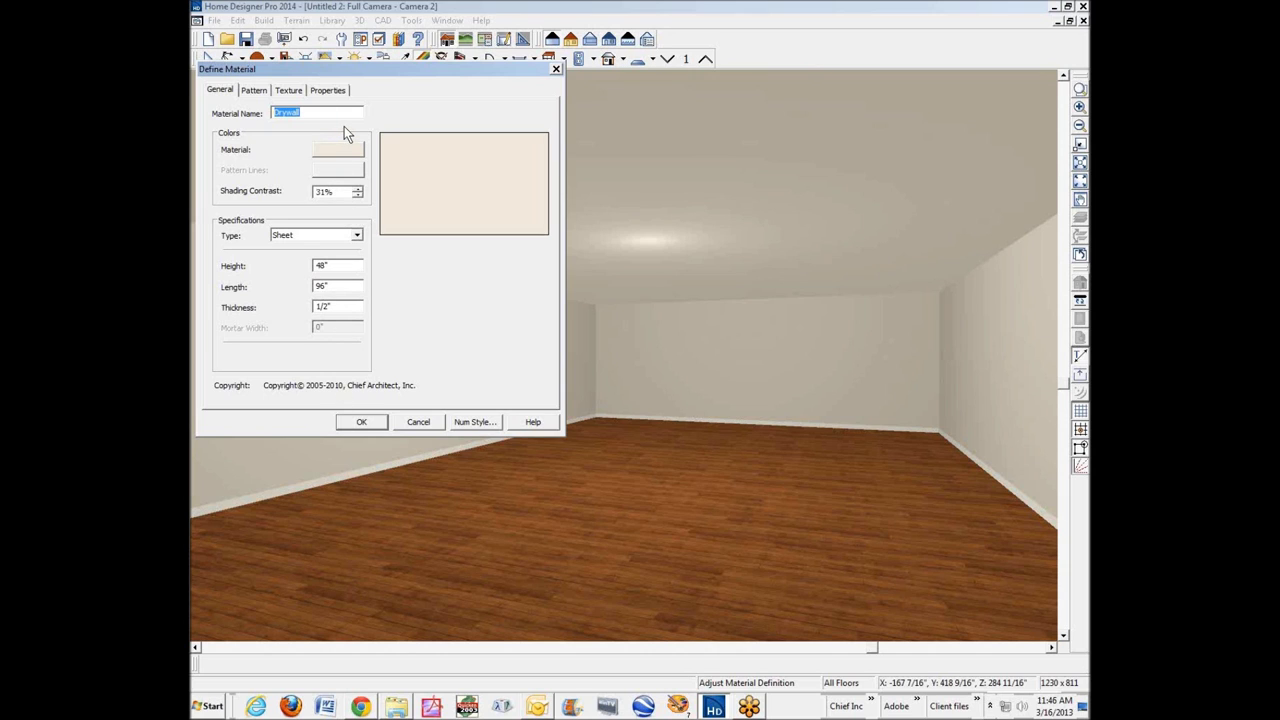
pyautogui.doubleClick(342, 286)
pyautogui.write('120')
pyautogui.doubleClick(341, 304)
pyautogui.write('8')
pyautogui.click(364, 422)
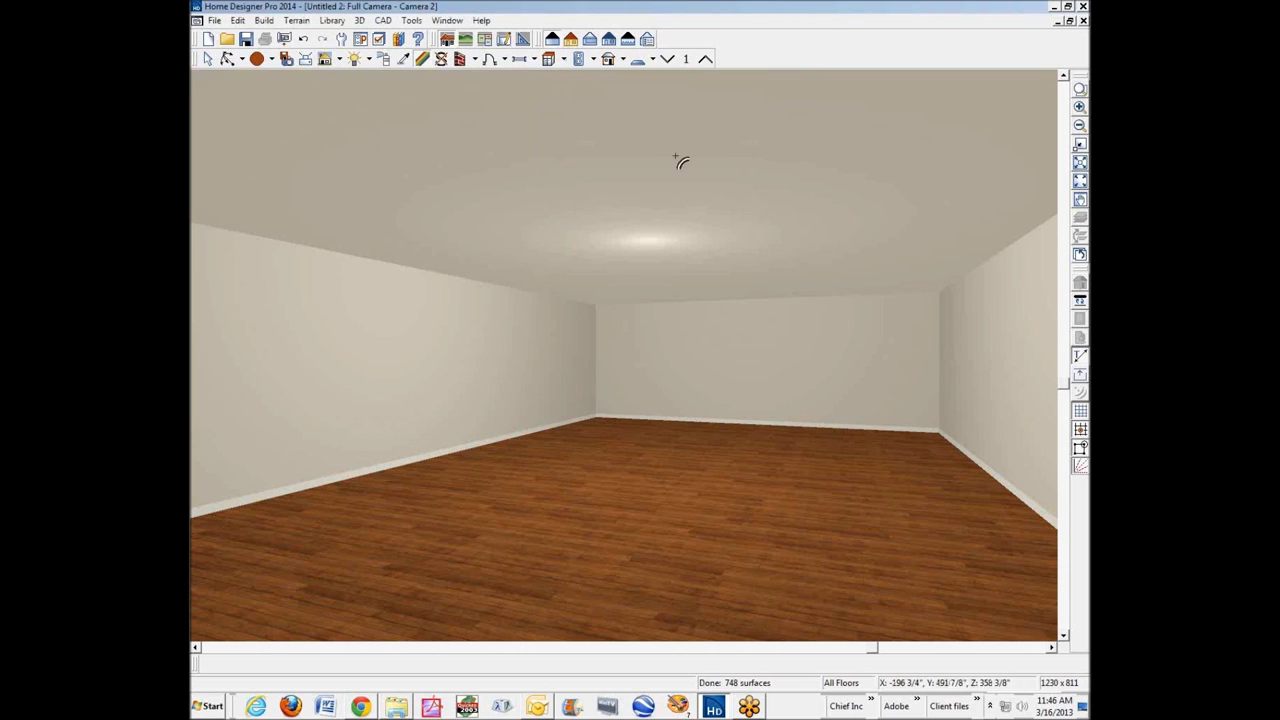
# Check the wall drywall is unchanged and the ceiling drywall is now 5/8" thick
pyautogui.click(468, 380)
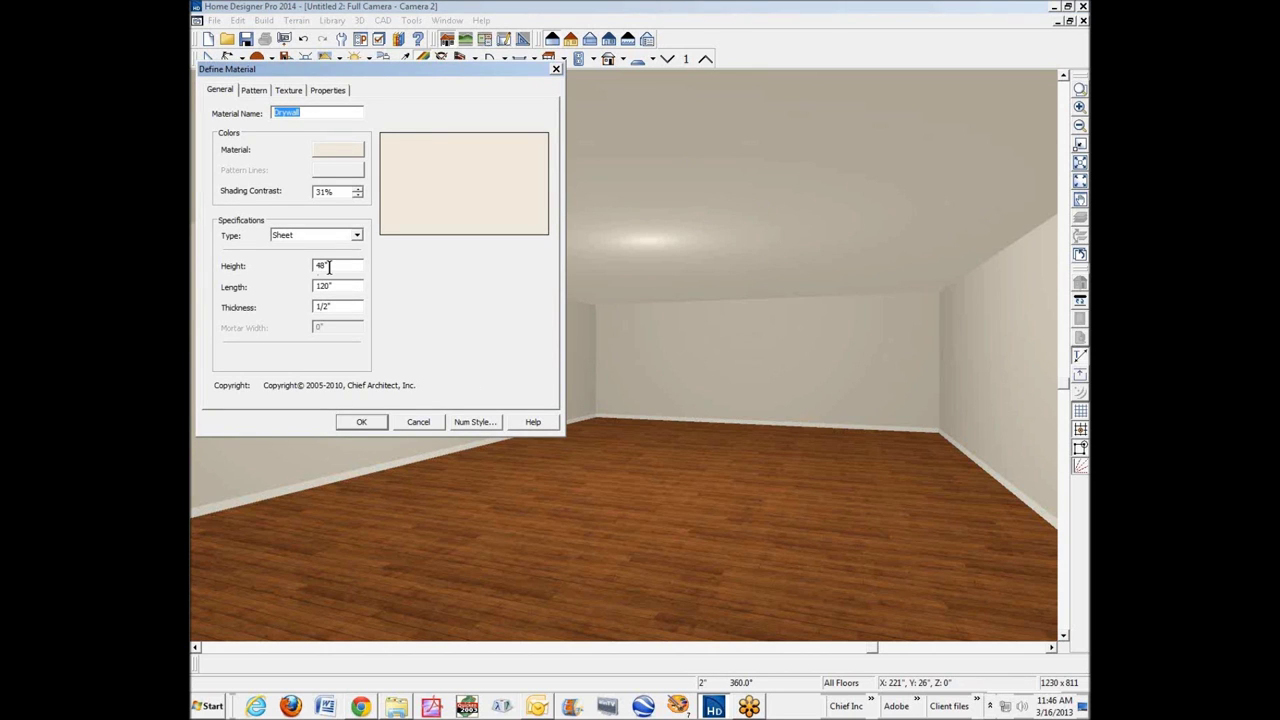
pyautogui.click(407, 422)
pyautogui.click(687, 210)
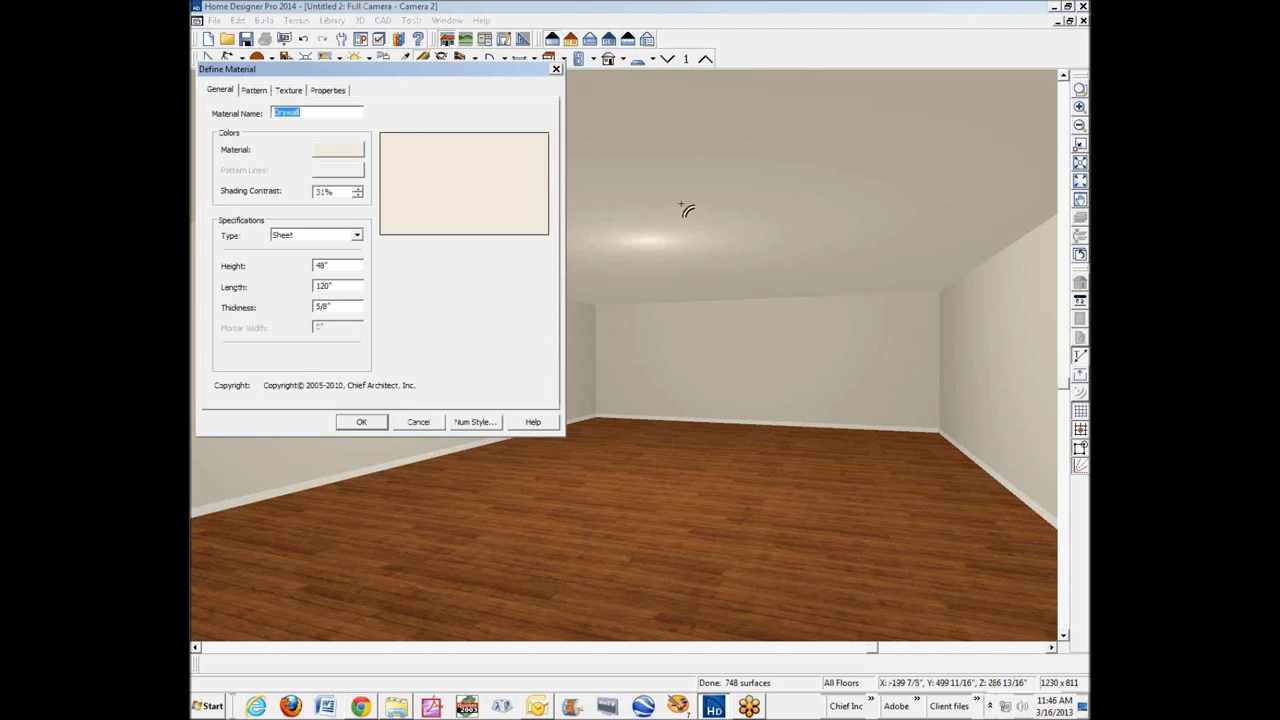
pyautogui.click(430, 425)
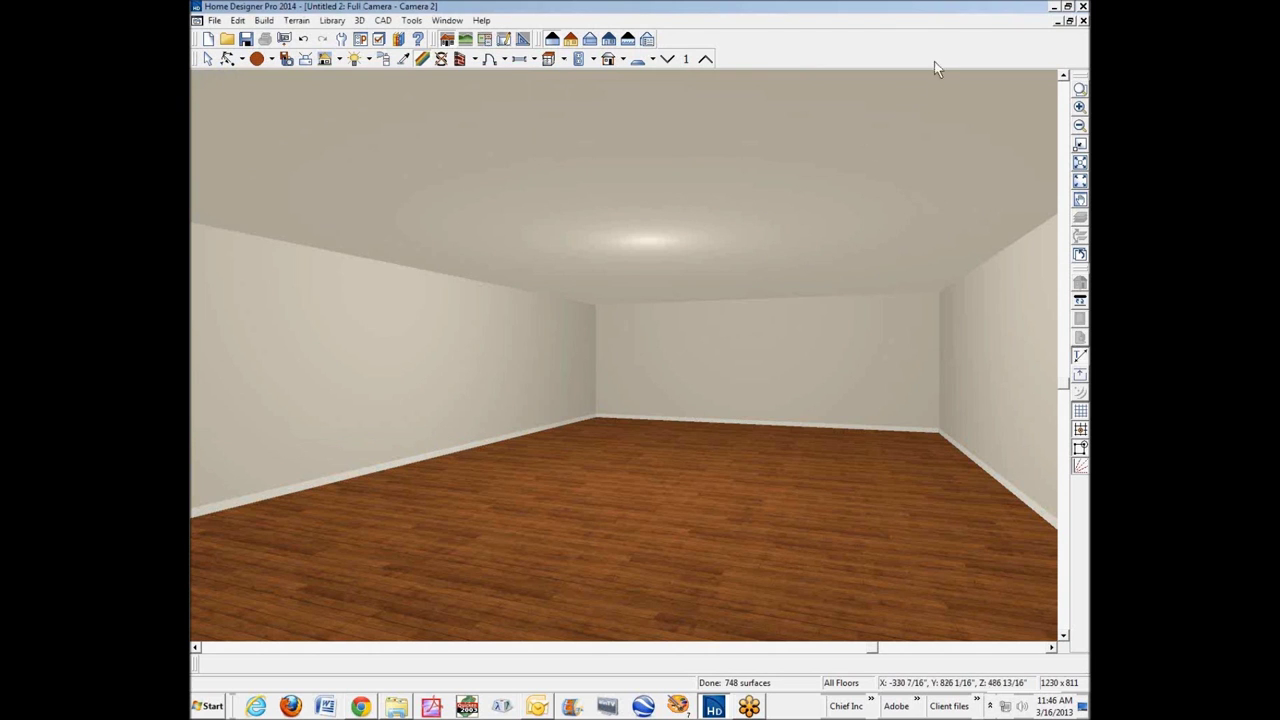
# Calculate the all-floors materials list, confirm 53 5/8" and 31 1/2" 4'x10' sheets, discard it
pyautogui.click(1082, 21)
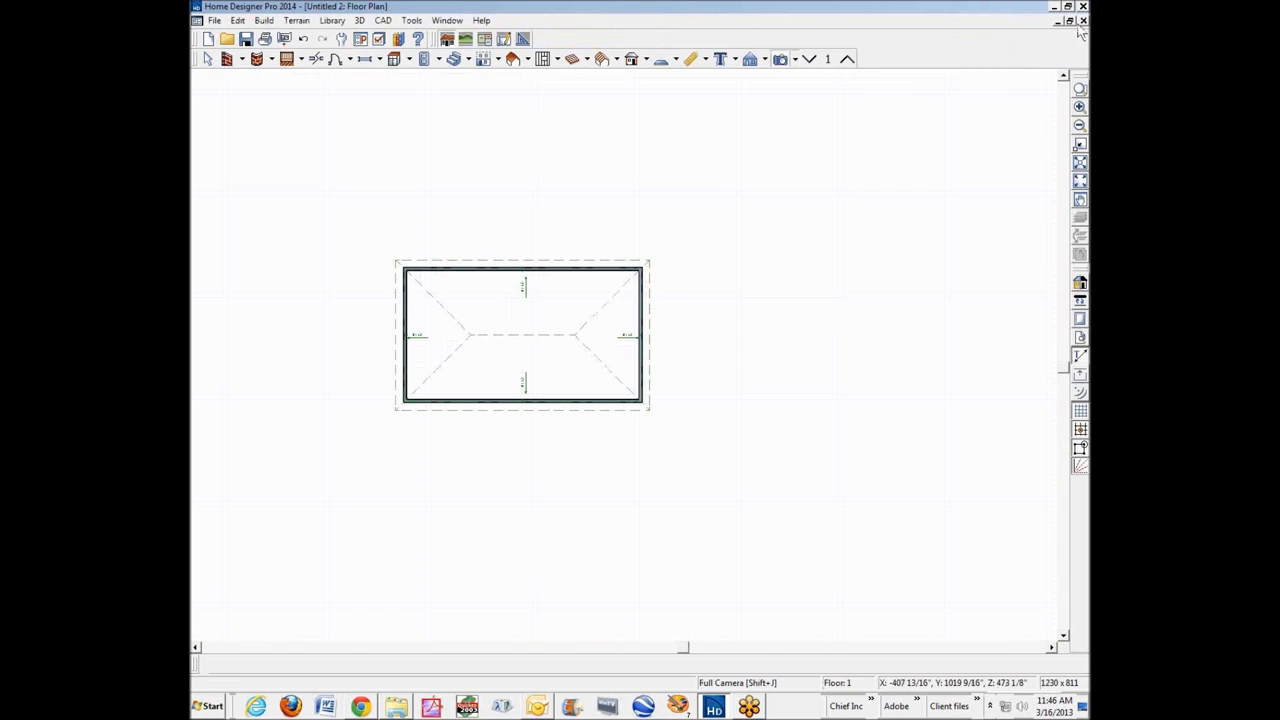
pyautogui.click(413, 21)
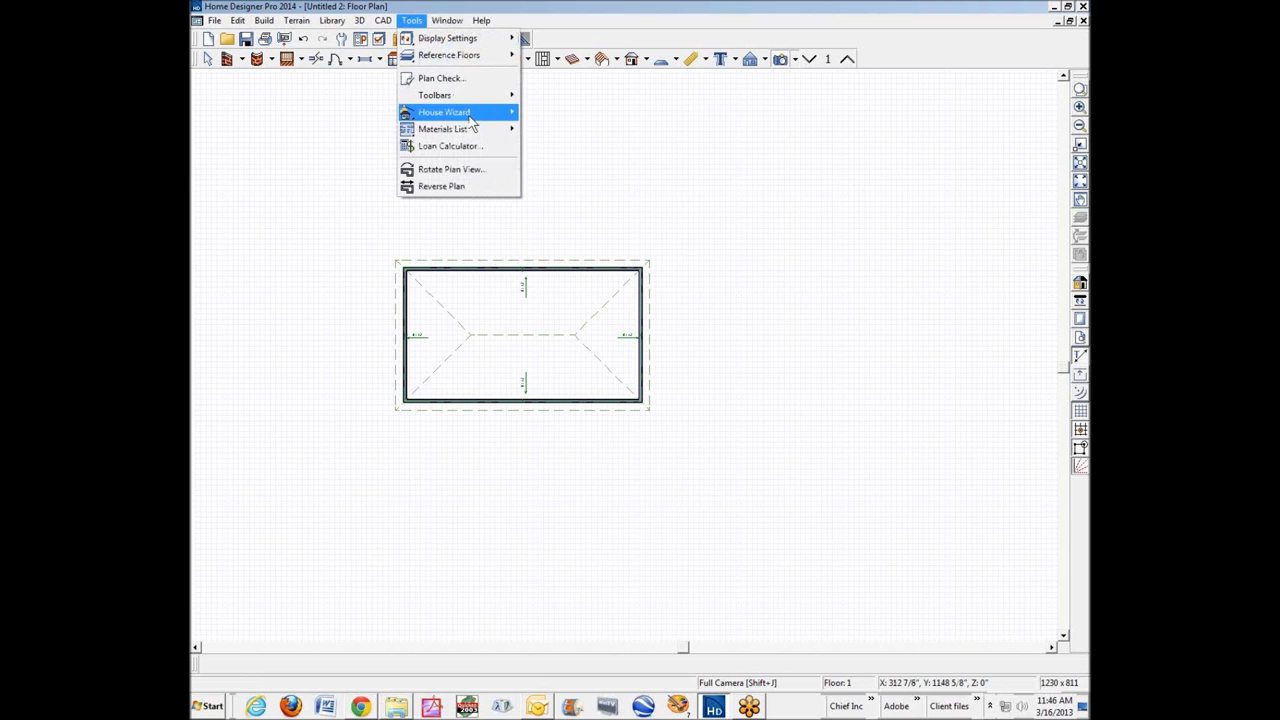
pyautogui.moveTo(466, 133)
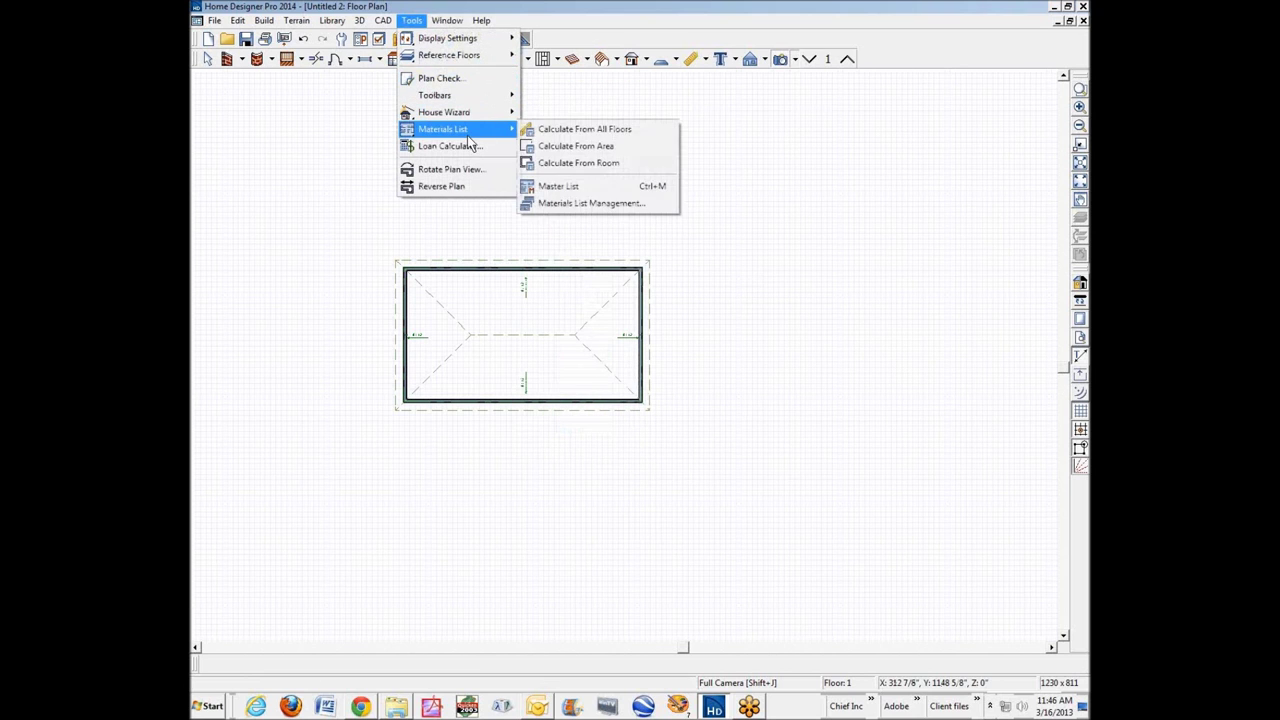
pyautogui.click(560, 130)
pyautogui.scroll(-6, 831, 424)
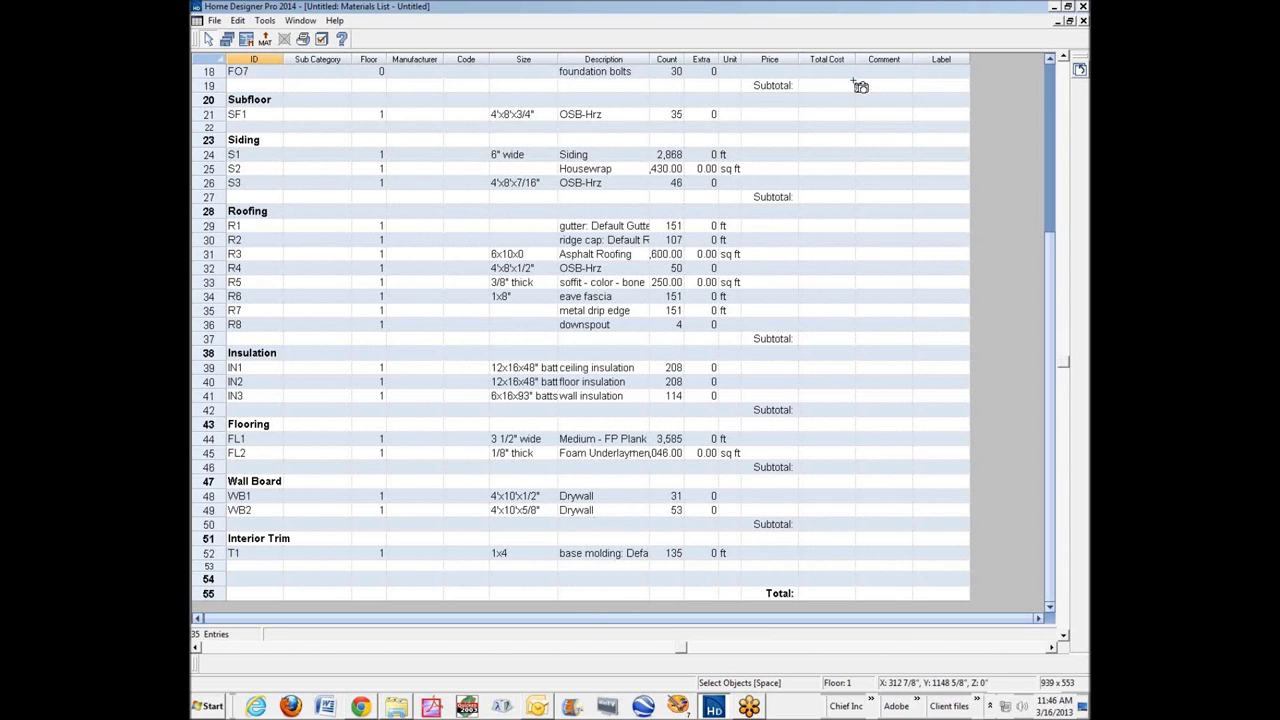
pyautogui.click(1083, 21)
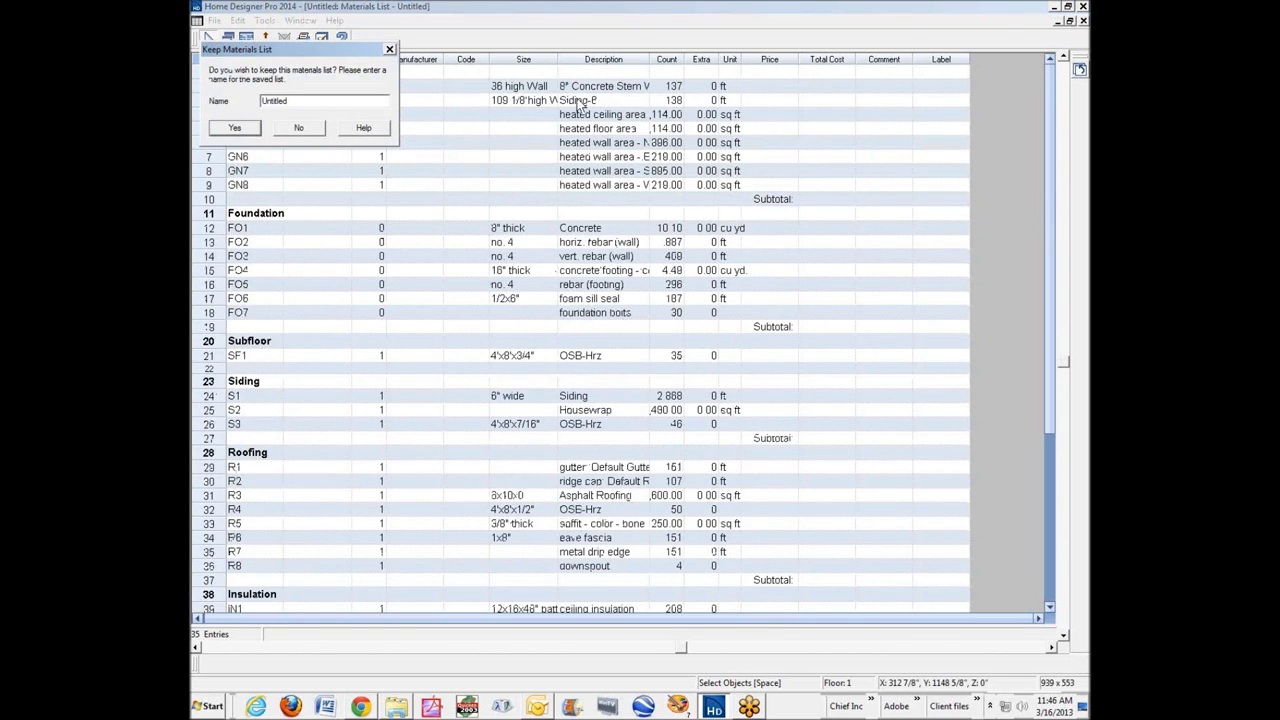
pyautogui.click(300, 130)
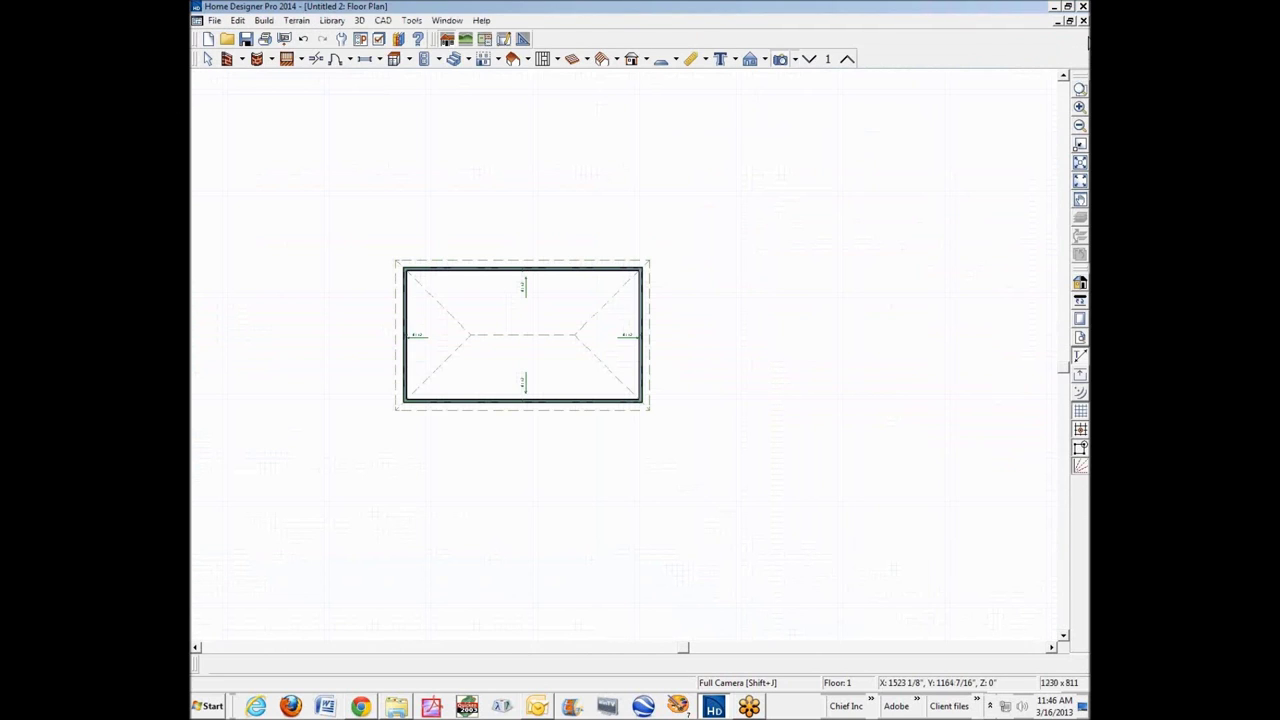